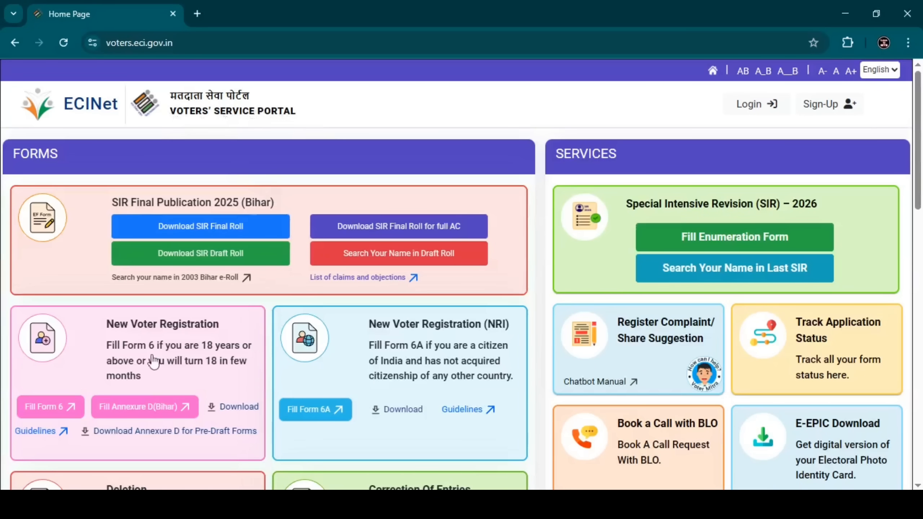
Highlight the portal title and the SIR 2026 heading, then go to the Sign-Up form
double_click(226, 375)
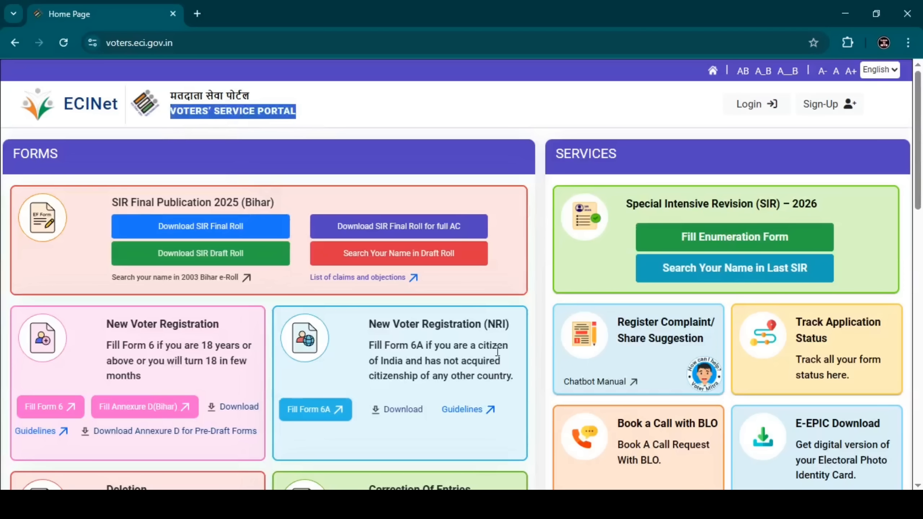
drag(627, 209, 821, 209)
click(770, 210)
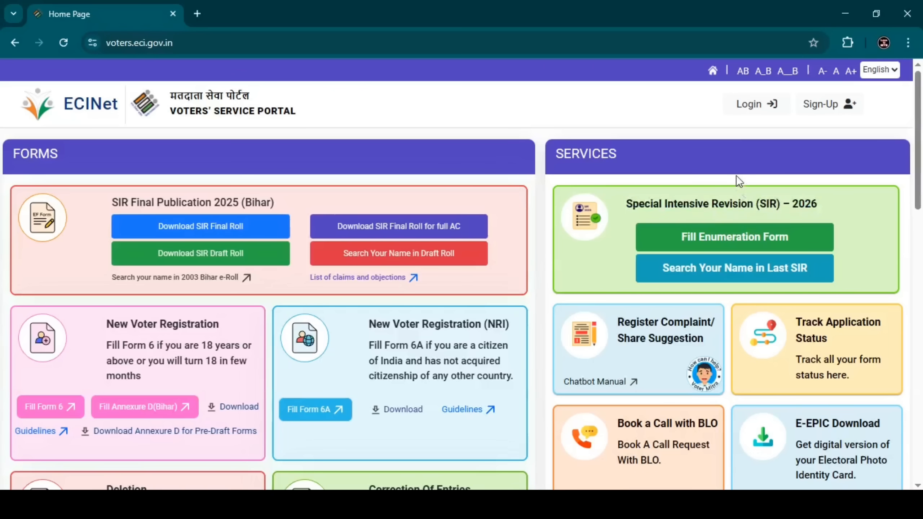
click(821, 104)
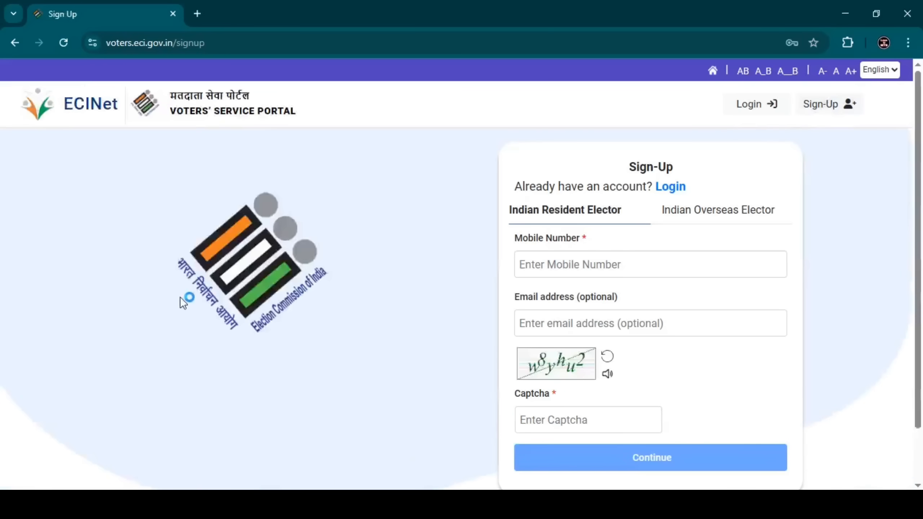
Submit the sign-up mobile number with captcha 'w8yhu2' and request the sign-up OTP
key(ctrl+v)
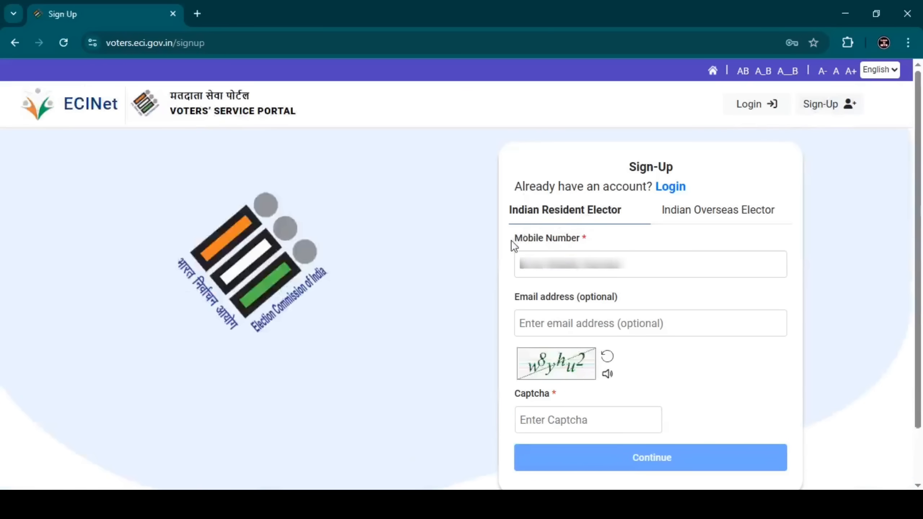
click(537, 419)
text(w8)
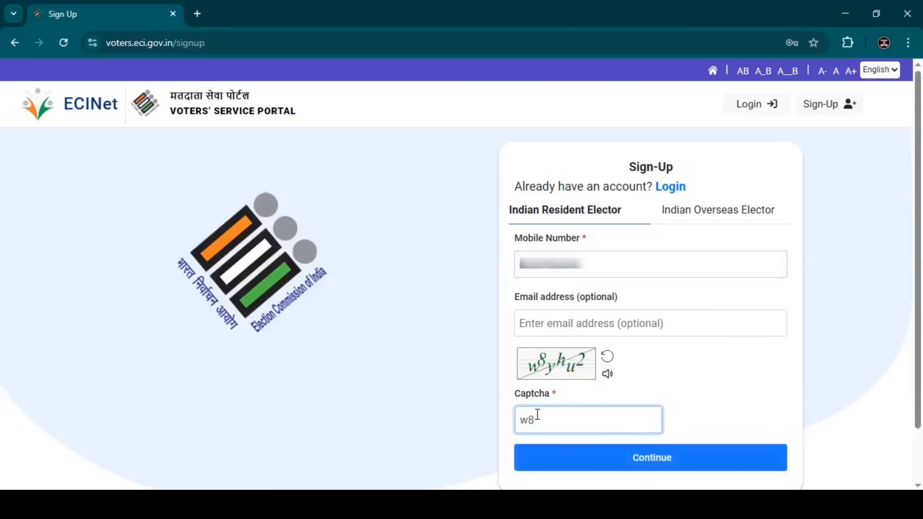
text(yhu2)
click(585, 462)
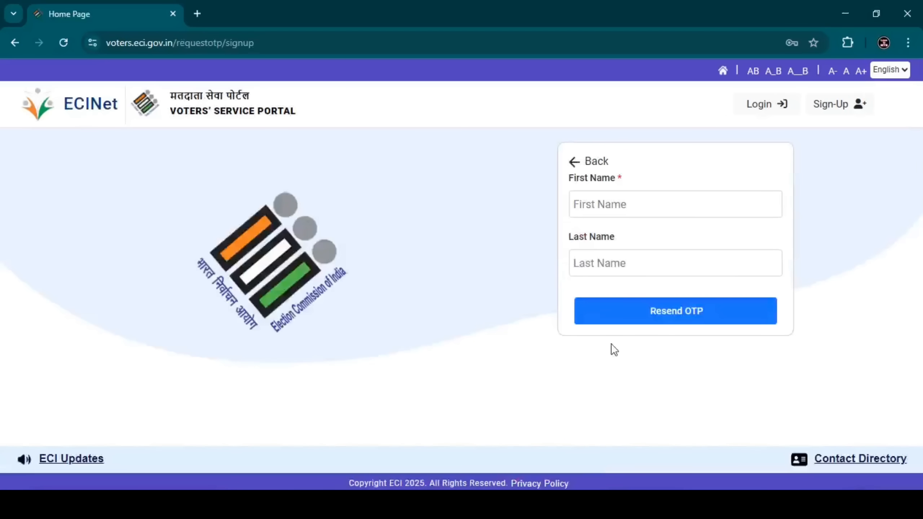
click(602, 211)
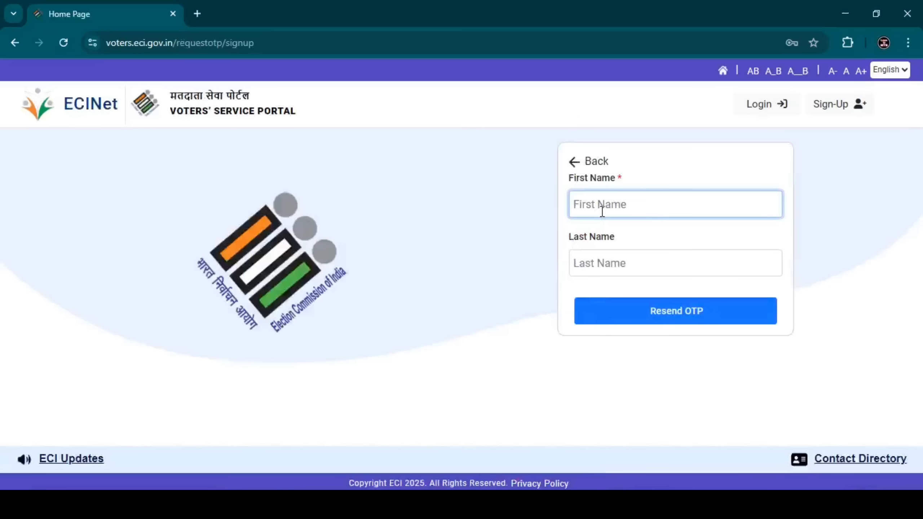
click(673, 304)
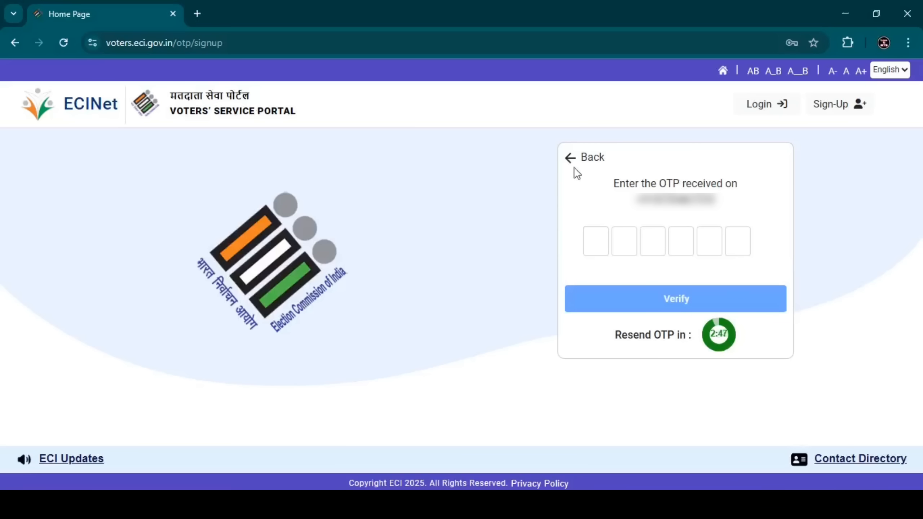
Request a login OTP using the registered mobile number and captcha 'ju47c3'
click(766, 105)
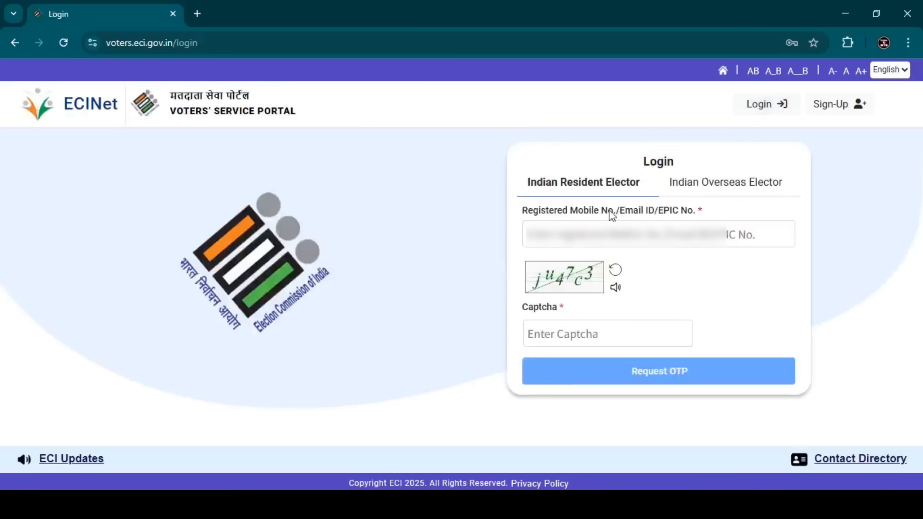
click(530, 234)
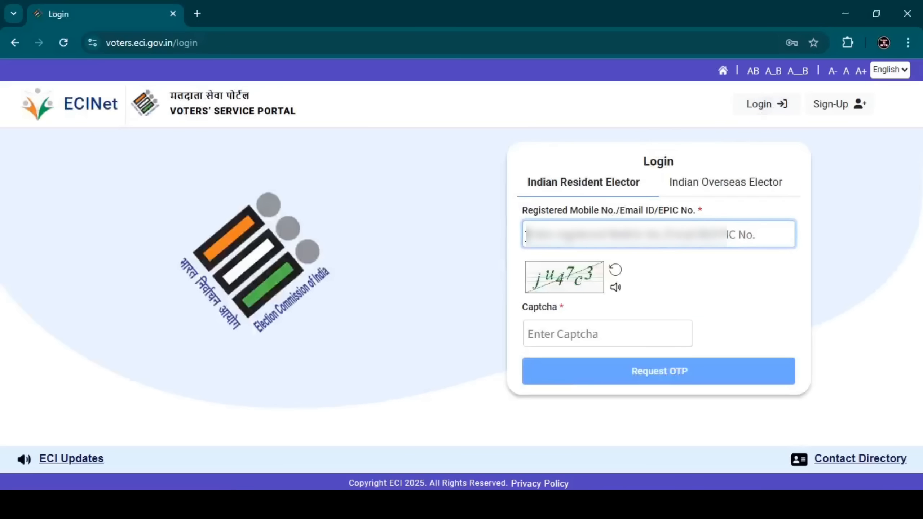
text(???)
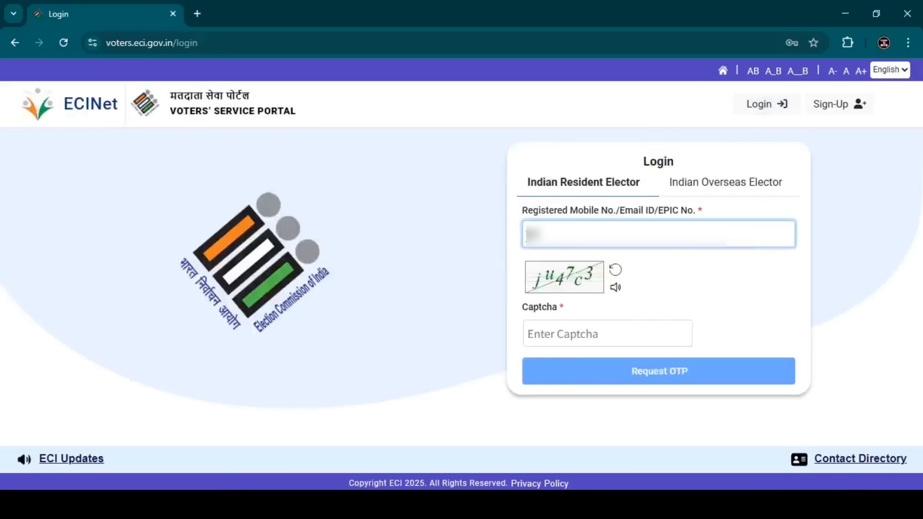
text(???????)
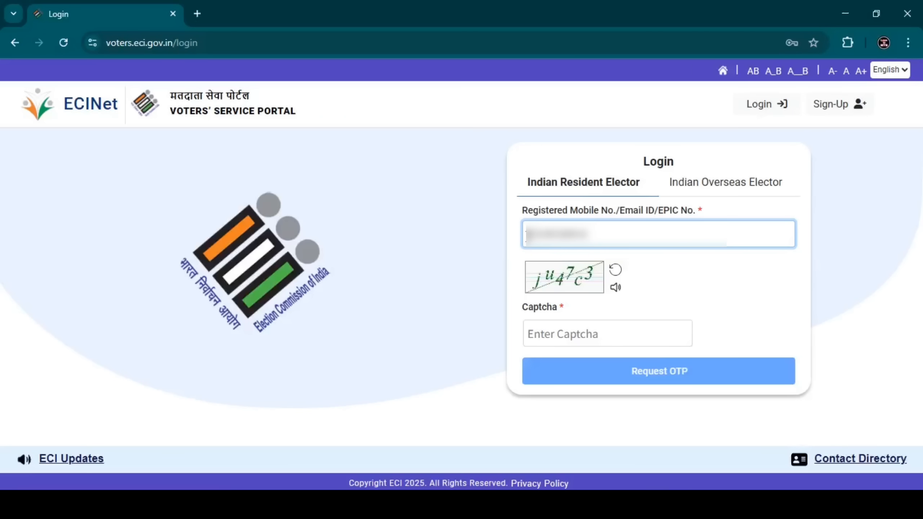
click(553, 326)
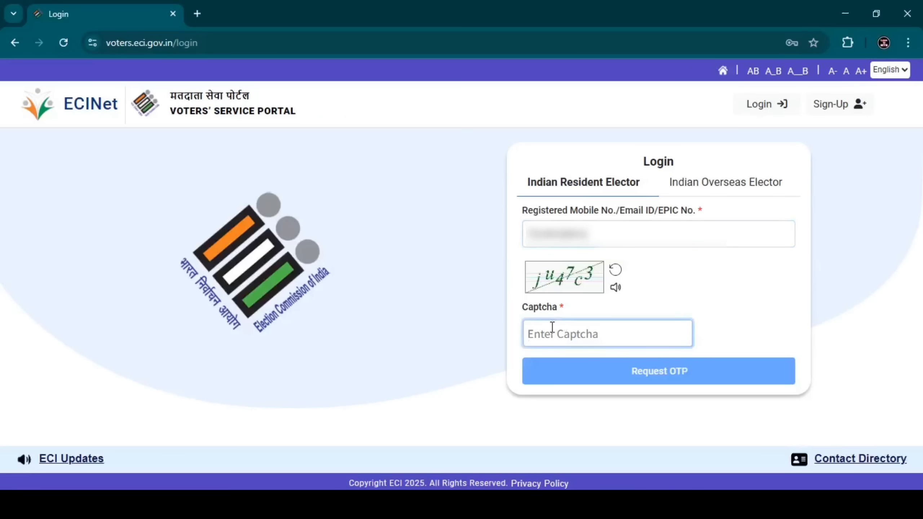
text(ju)
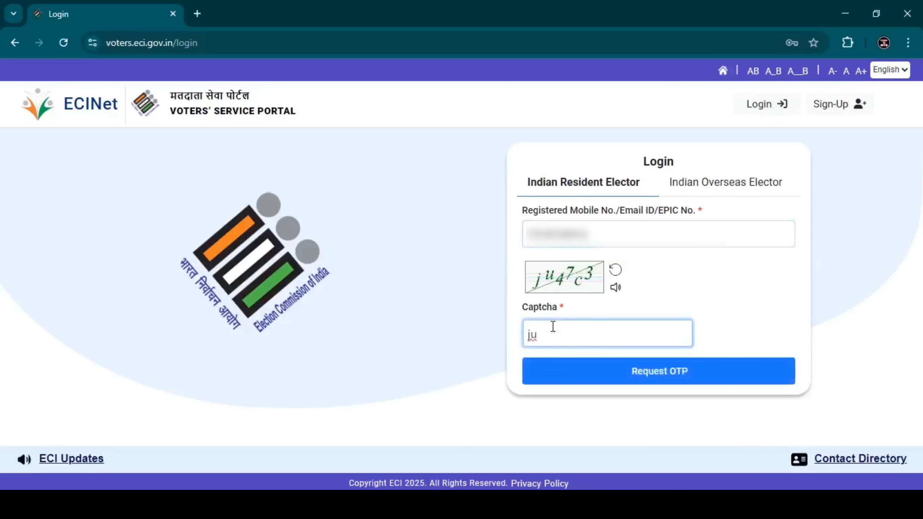
text(47c3)
click(606, 375)
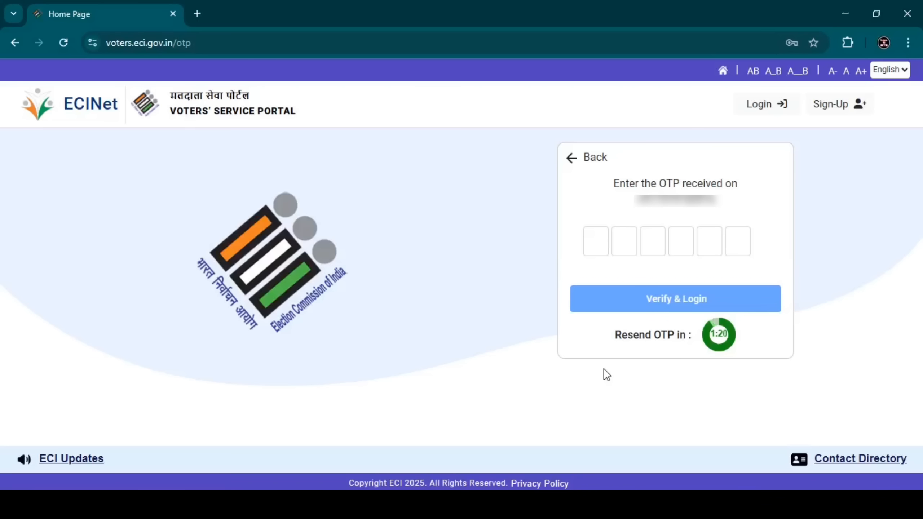
Enter the received login OTP and verify it to sign in
click(600, 240)
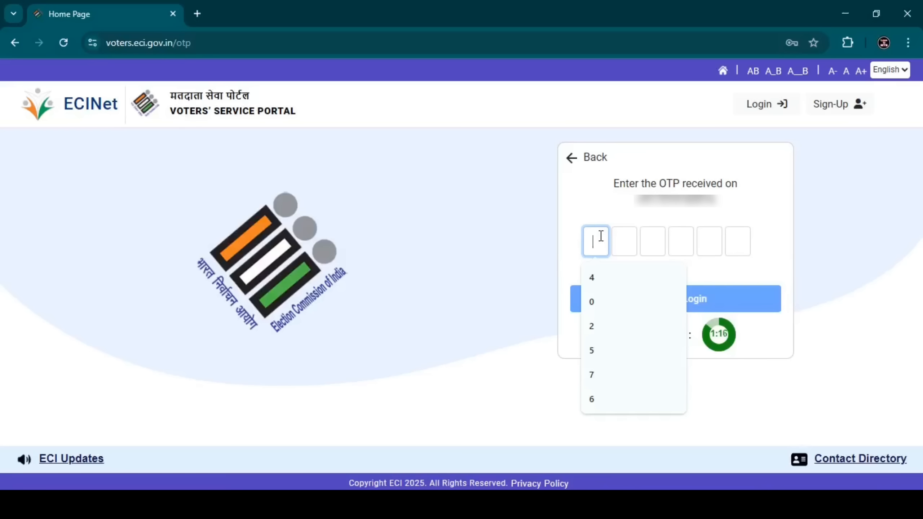
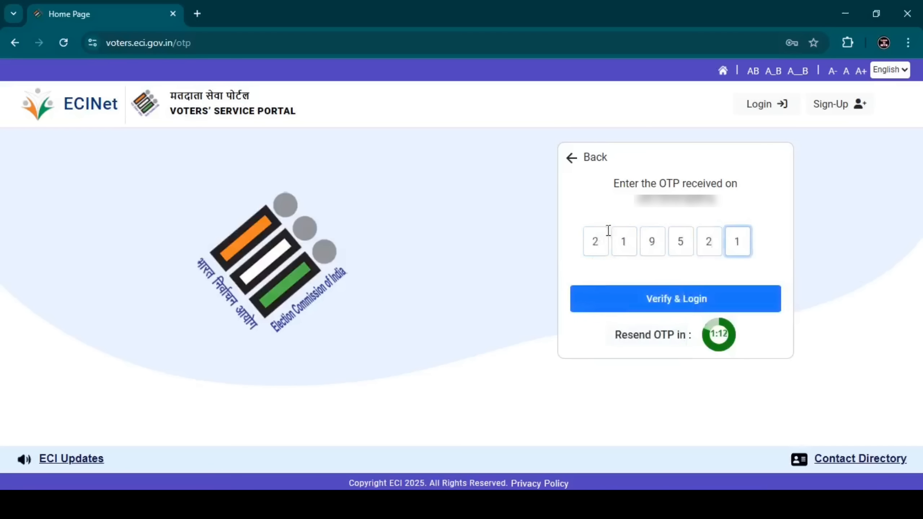
click(656, 307)
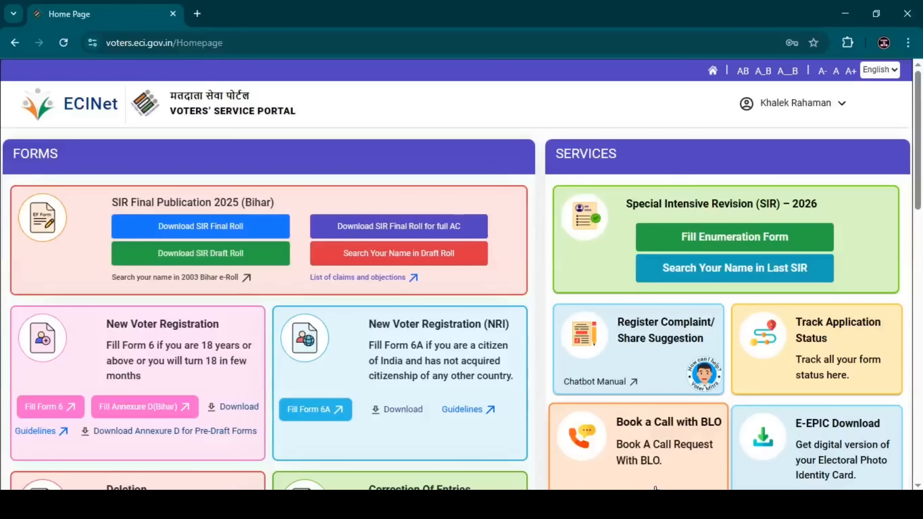
Start the SIR 2026 form with West Bengal as the state and look up the elector's EPIC number
click(780, 247)
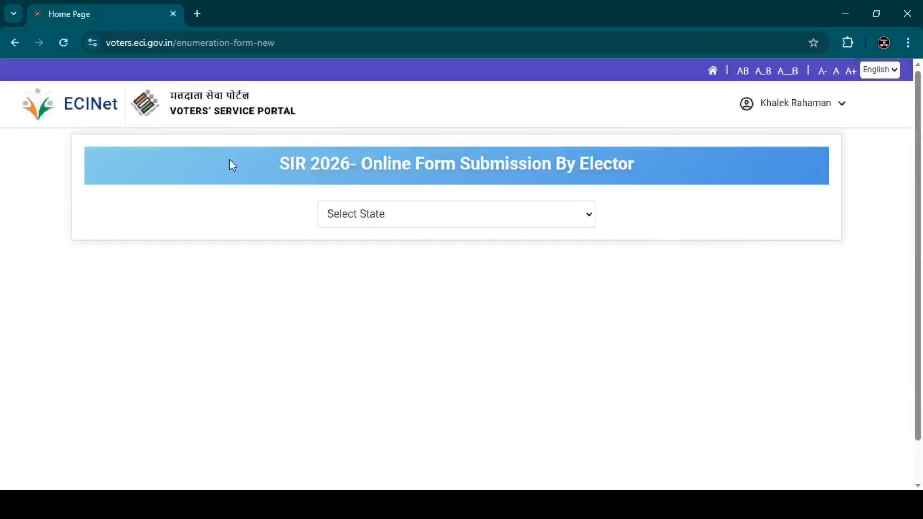
click(438, 213)
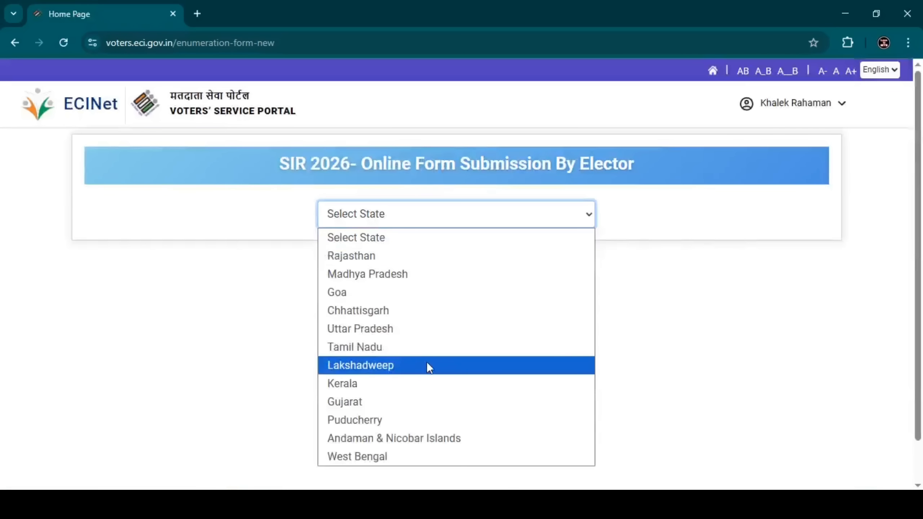
click(391, 459)
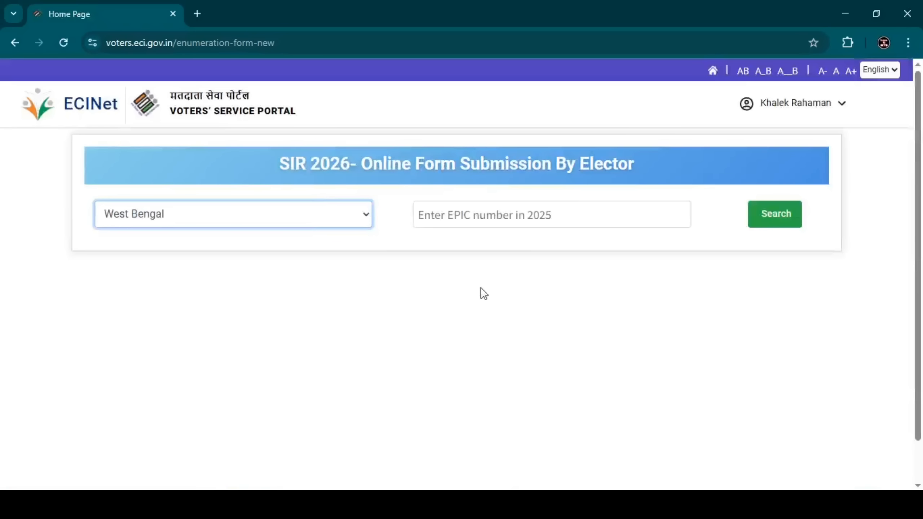
click(438, 213)
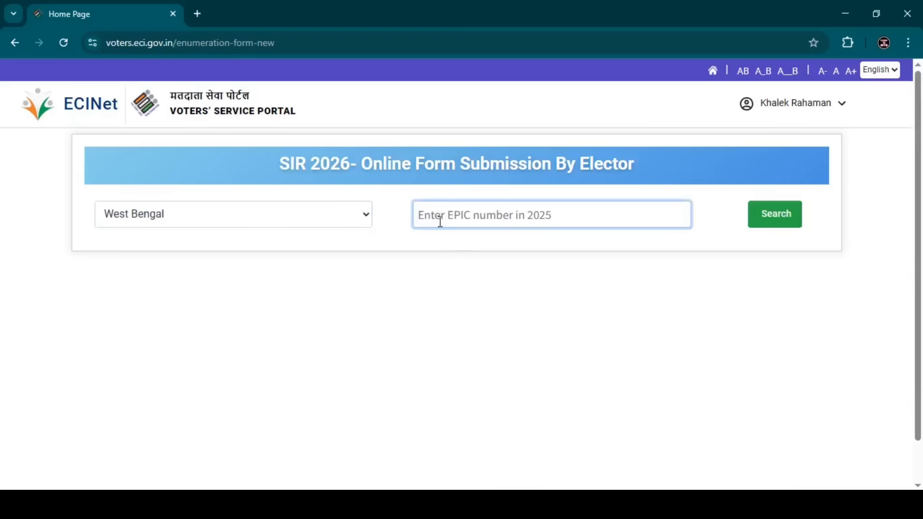
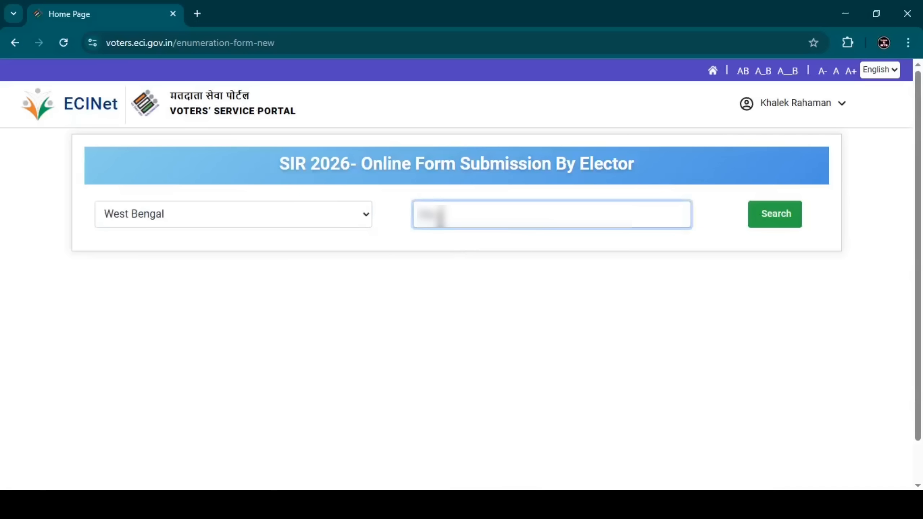
click(336, 257)
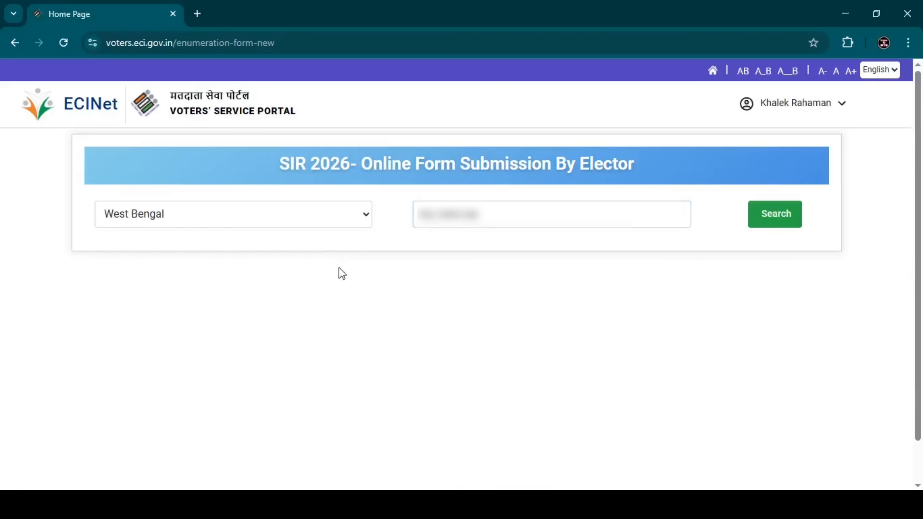
click(776, 224)
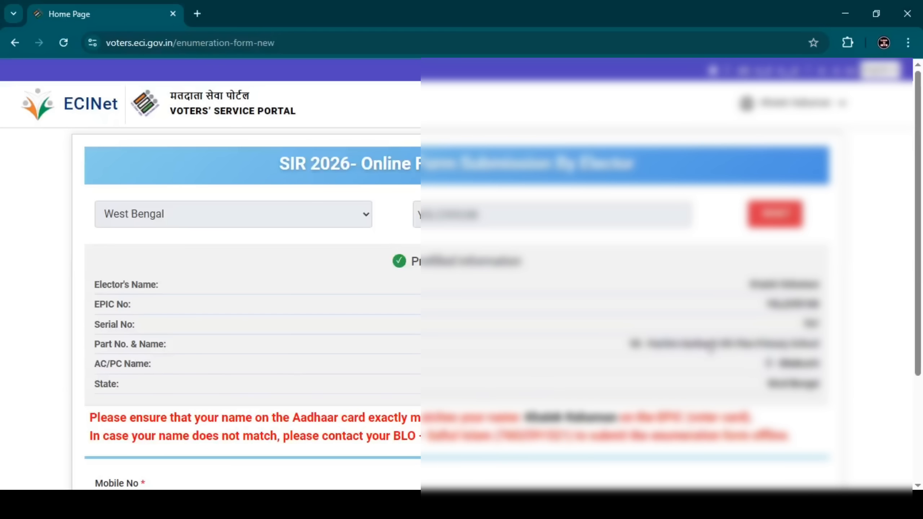
Verify the elector's mobile number with the one-time password sent to it
scroll(654, 338, down, 4)
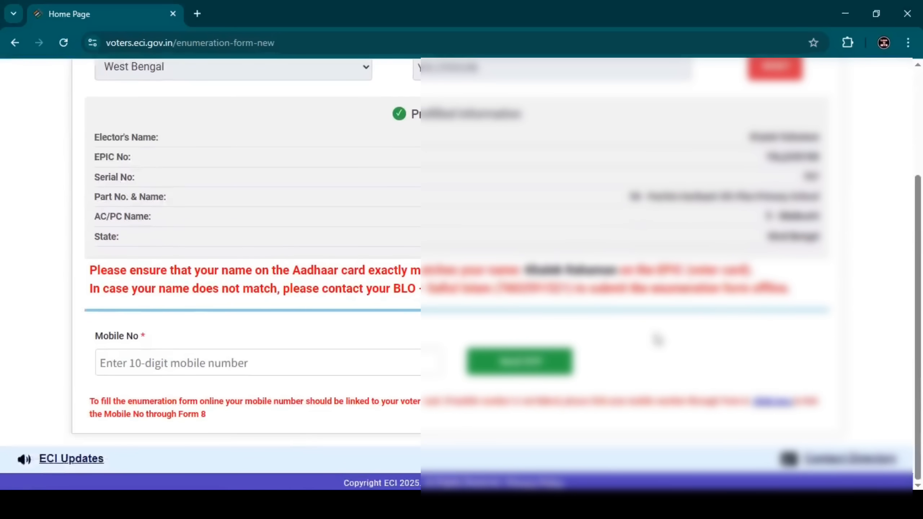
click(136, 362)
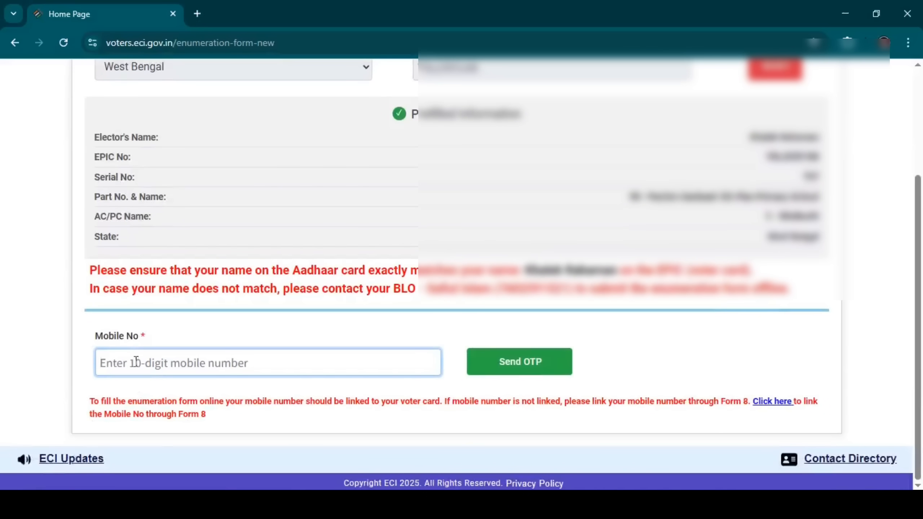
text(7)
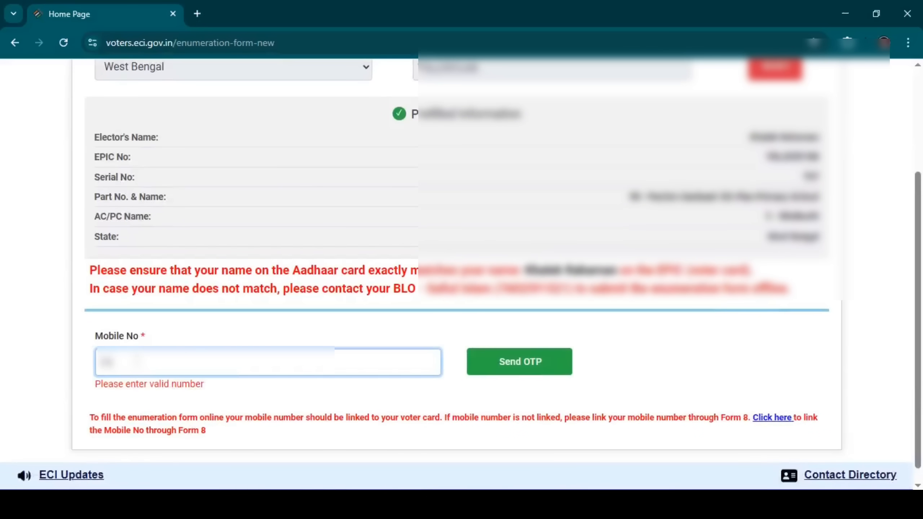
text(?????)
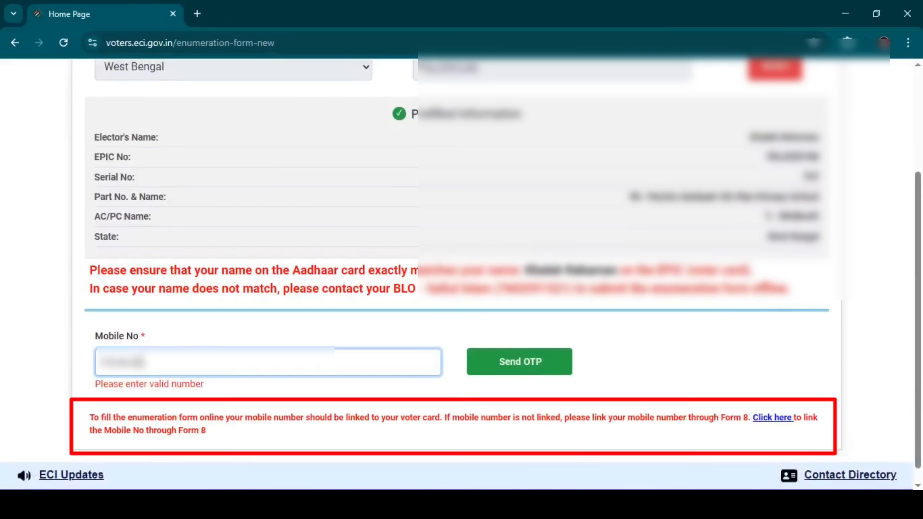
text(???)
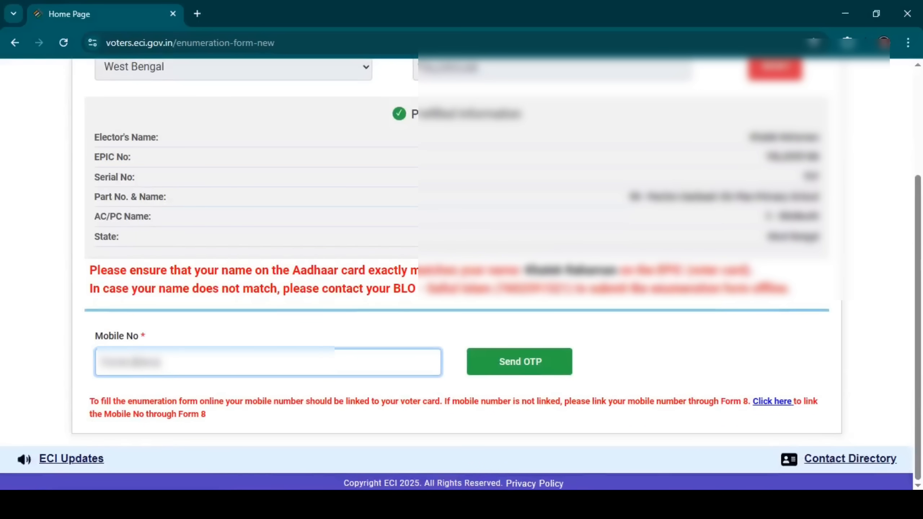
click(502, 364)
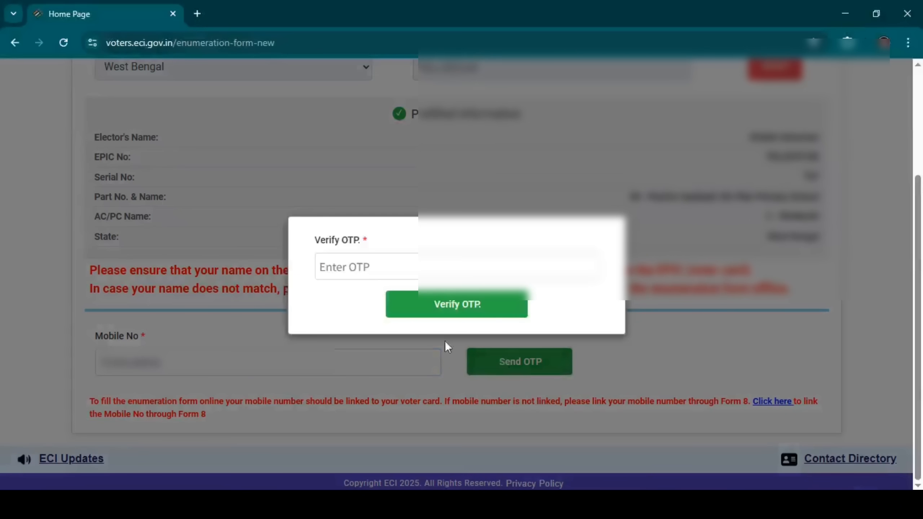
click(356, 260)
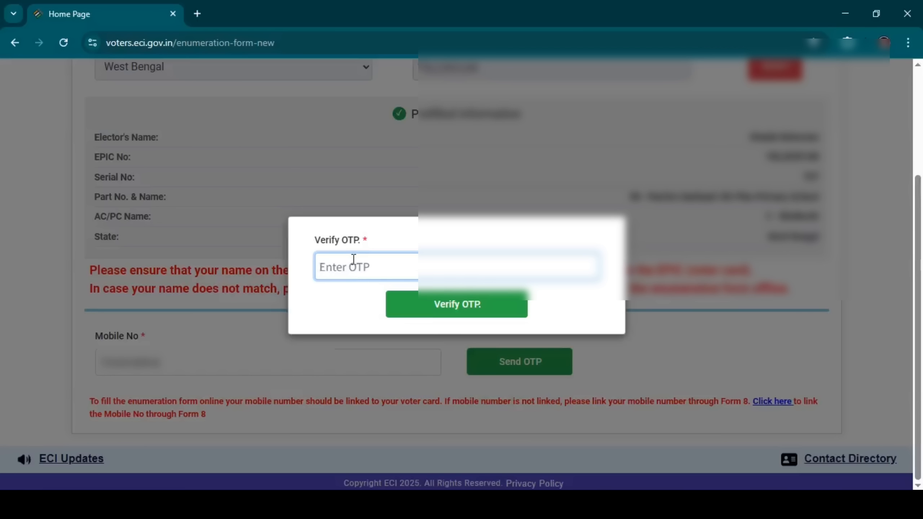
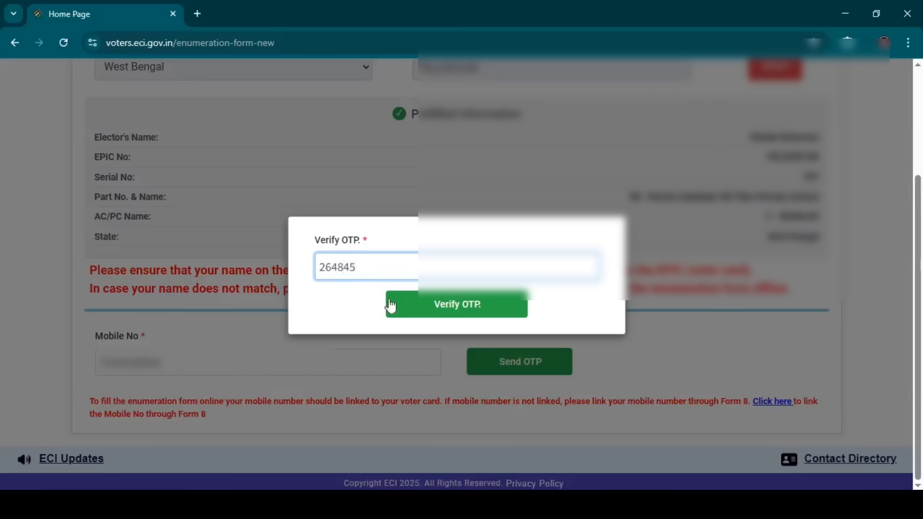
click(440, 306)
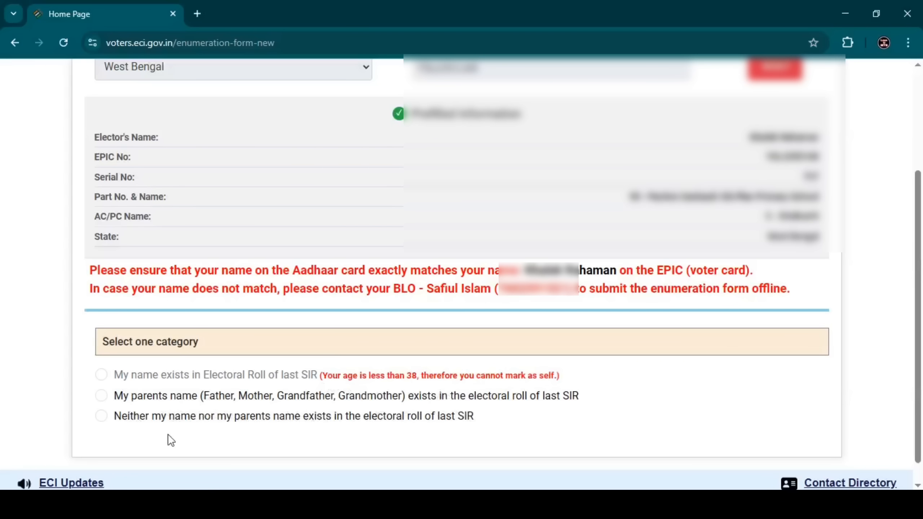
Choose the parents-in-last-SIR category and set state S25-WEST BENGAL and constituency 2-SITALKUCHI
click(101, 395)
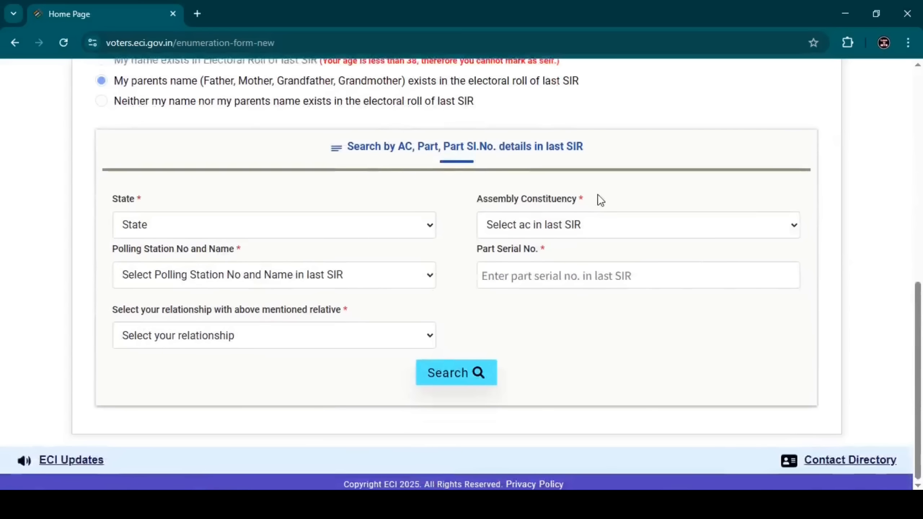
scroll(598, 194, up, 2)
click(167, 292)
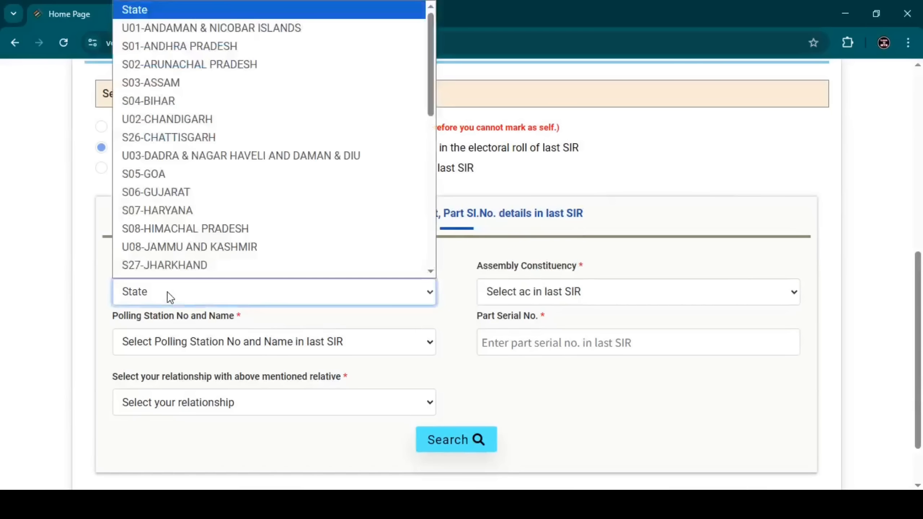
scroll(191, 233, down, 5)
click(195, 269)
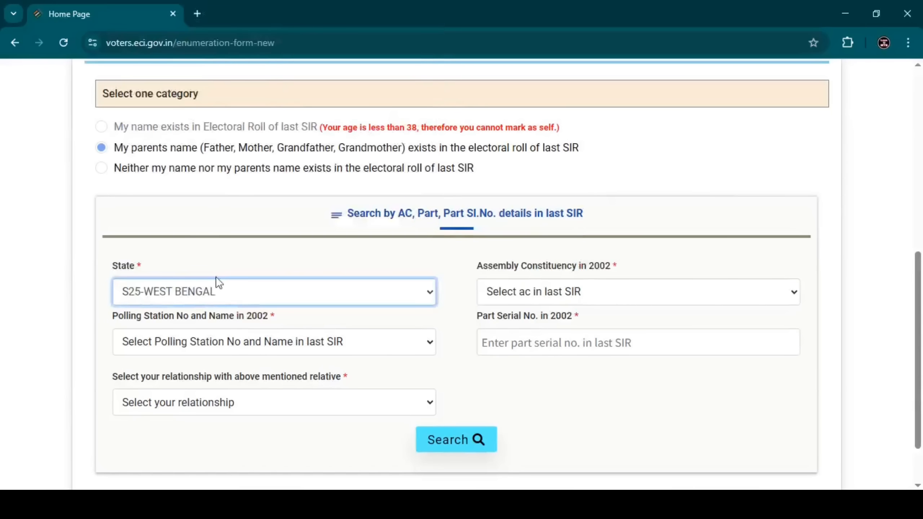
drag(475, 266, 633, 277)
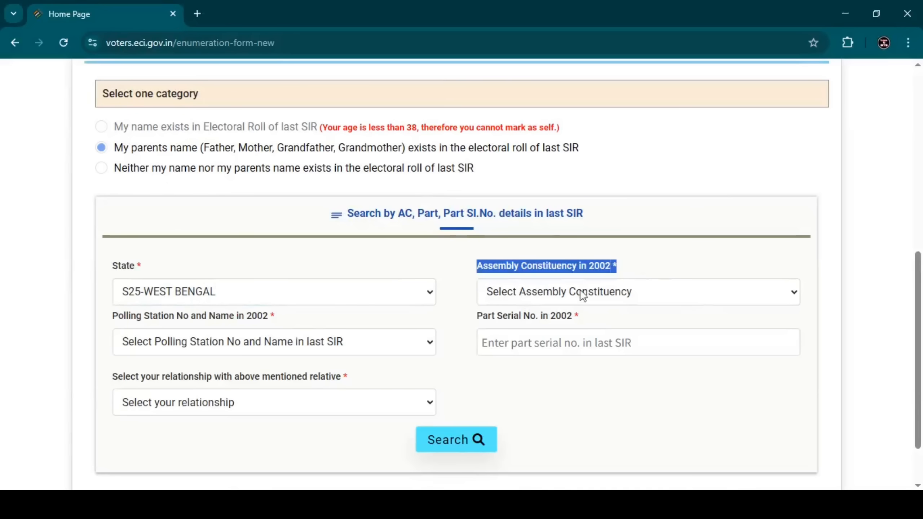
click(634, 264)
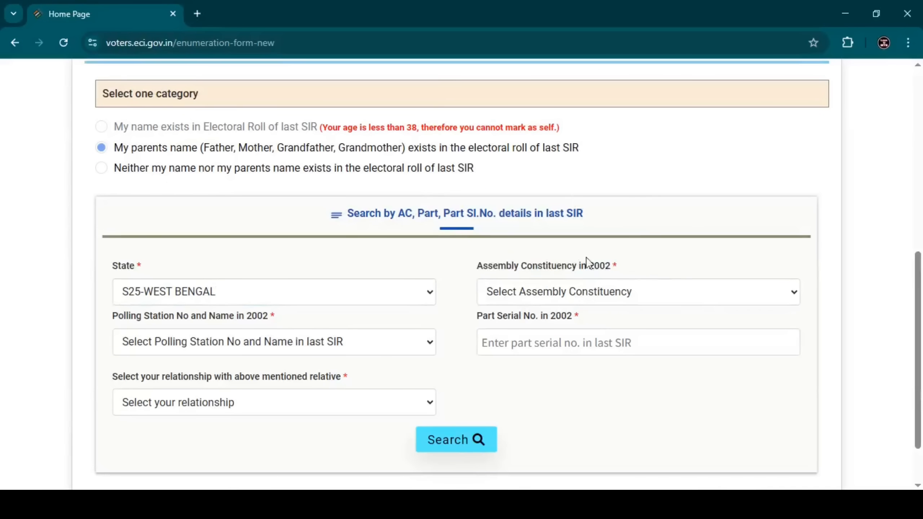
click(591, 294)
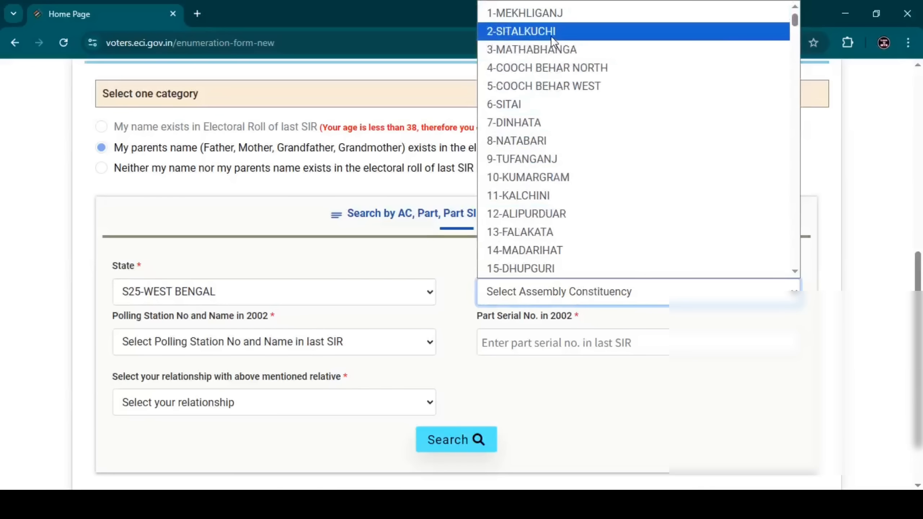
click(531, 31)
click(898, 308)
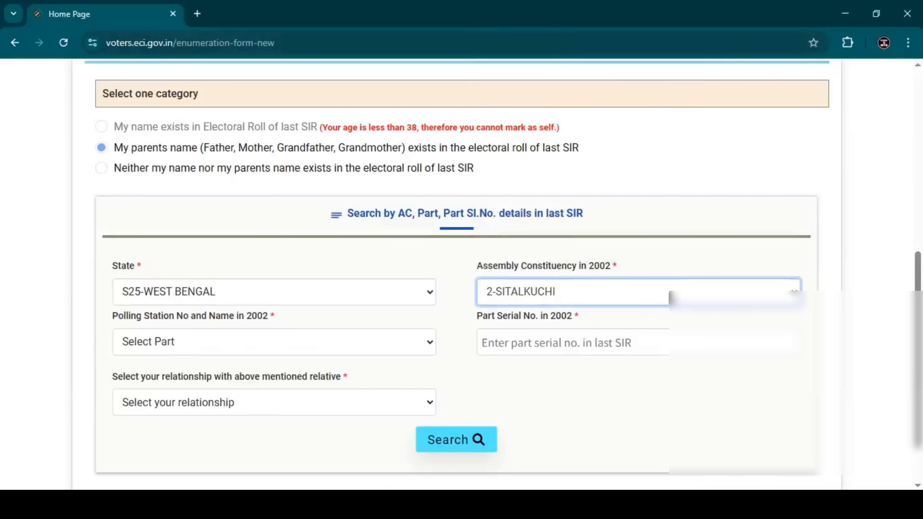
Set the 2002 polling station to 41-DARIBASH 5TH PLAN PRY. SCHOOL
click(153, 350)
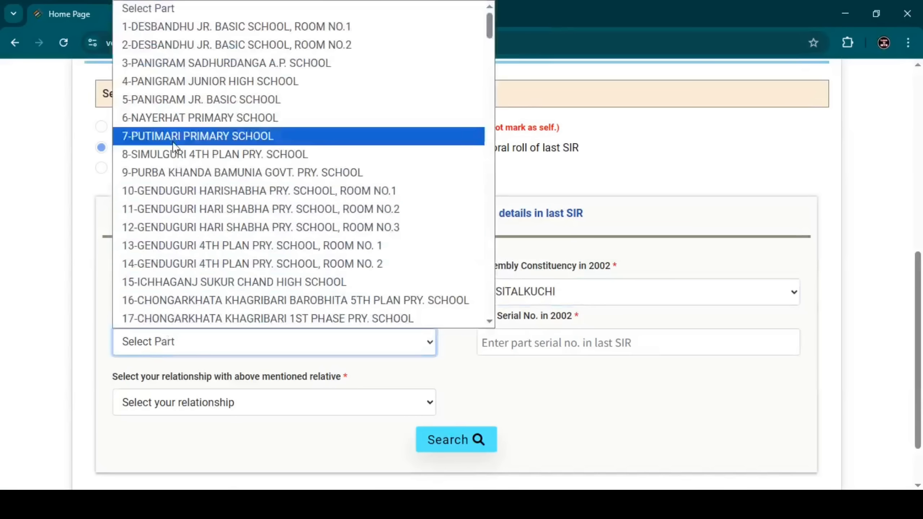
key(9)
key(9)
key(9)
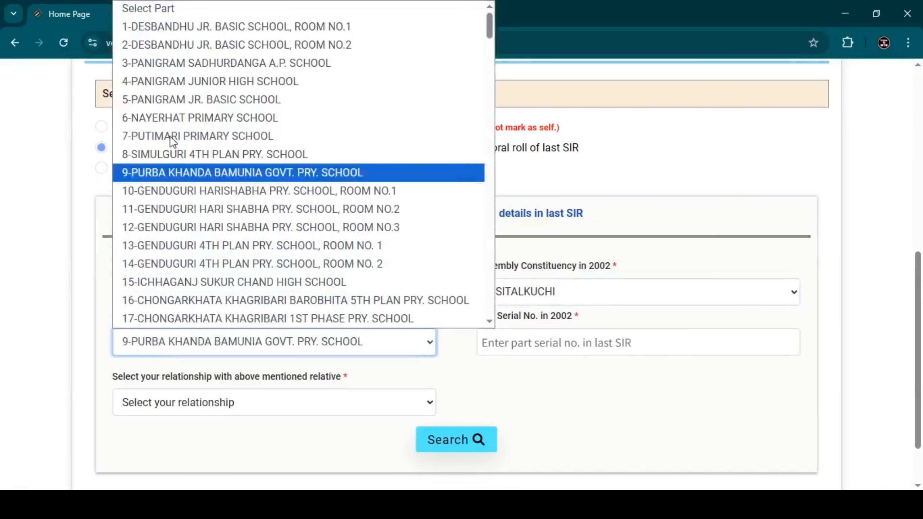
key(9)
key(9)
key(9)
key(9)
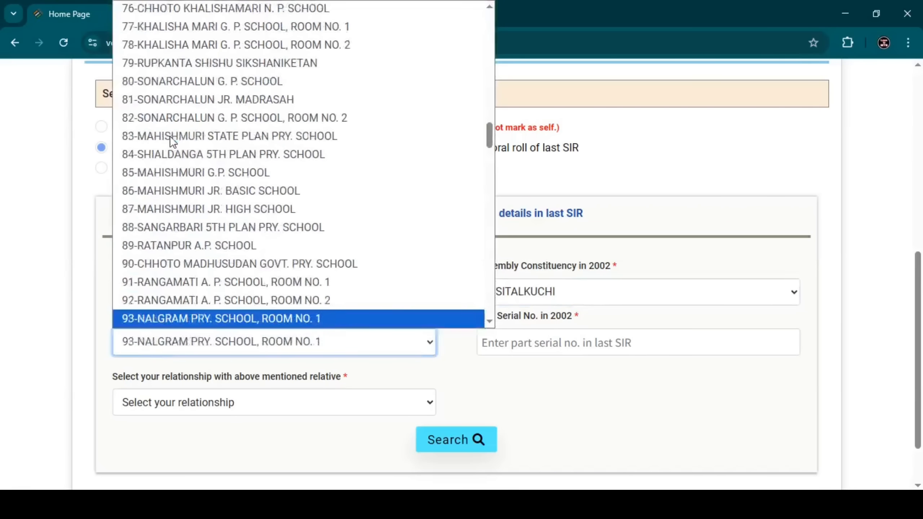
key(9)
key(9)
key(9)
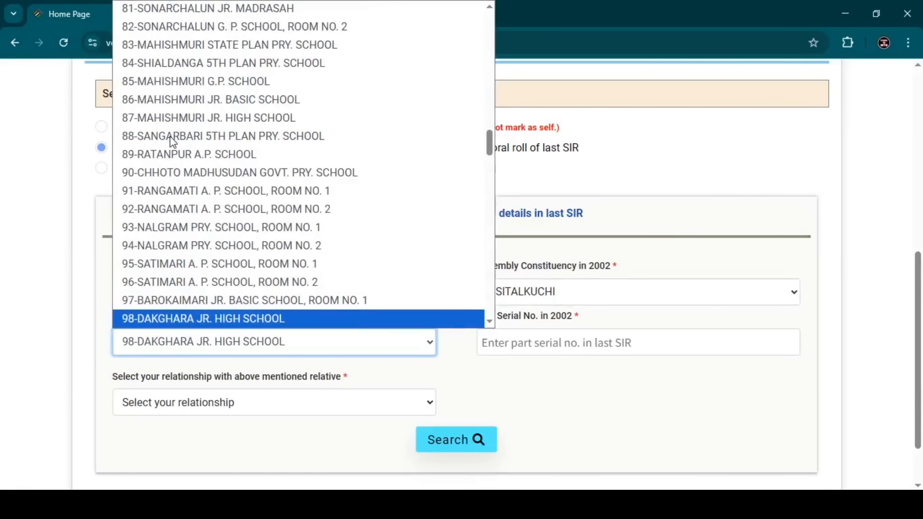
key(9)
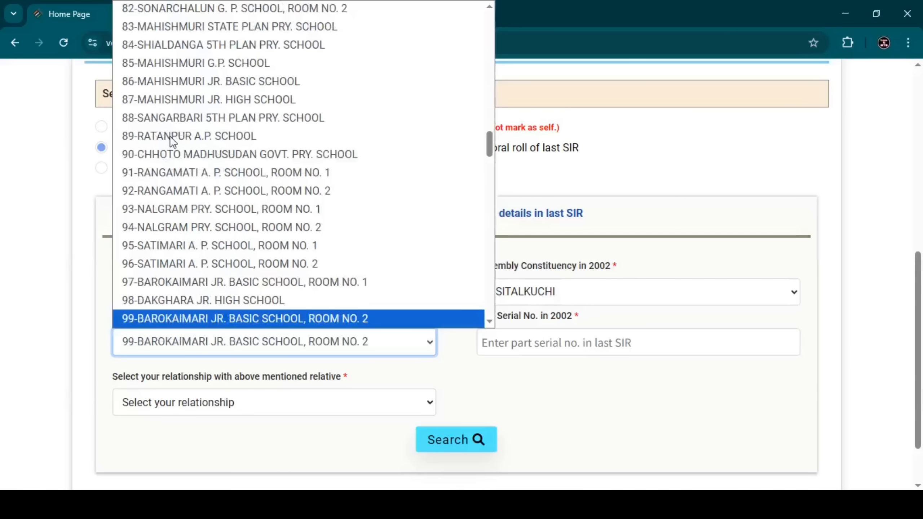
key(4)
key(1)
key(Return)
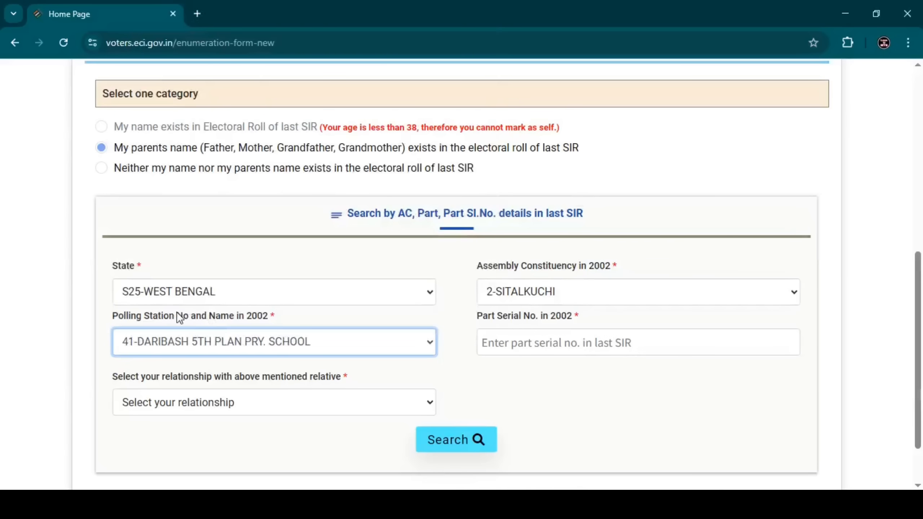
click(174, 341)
scroll(215, 213, down, 3)
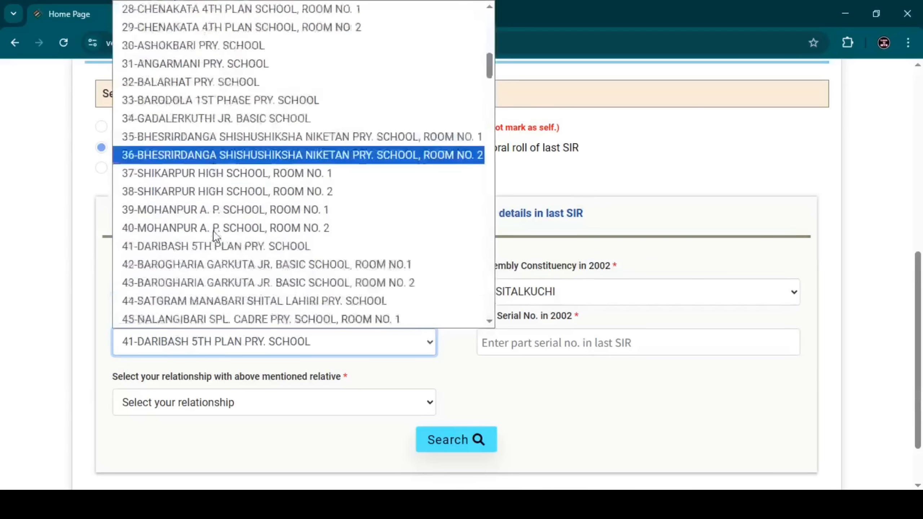
click(264, 184)
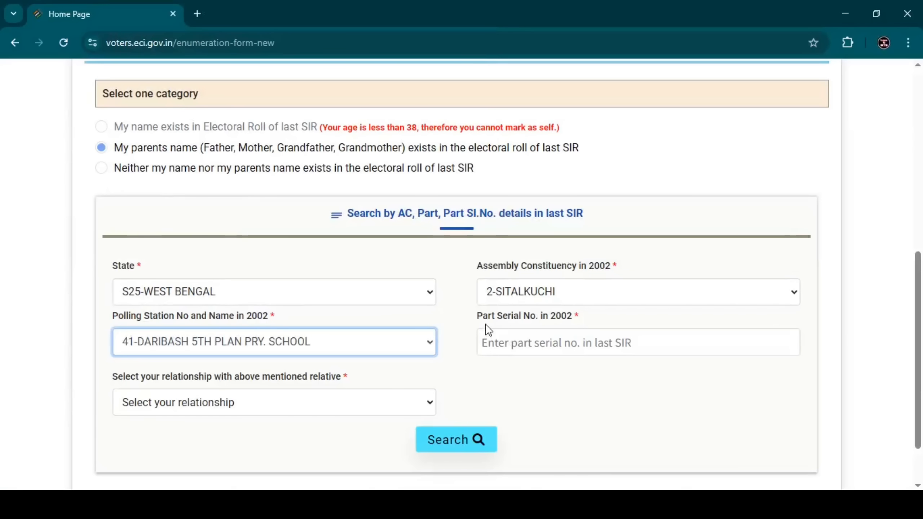
Clear stray text selections and place the cursor in the Part Serial No. in 2002 field
drag(474, 316, 588, 315)
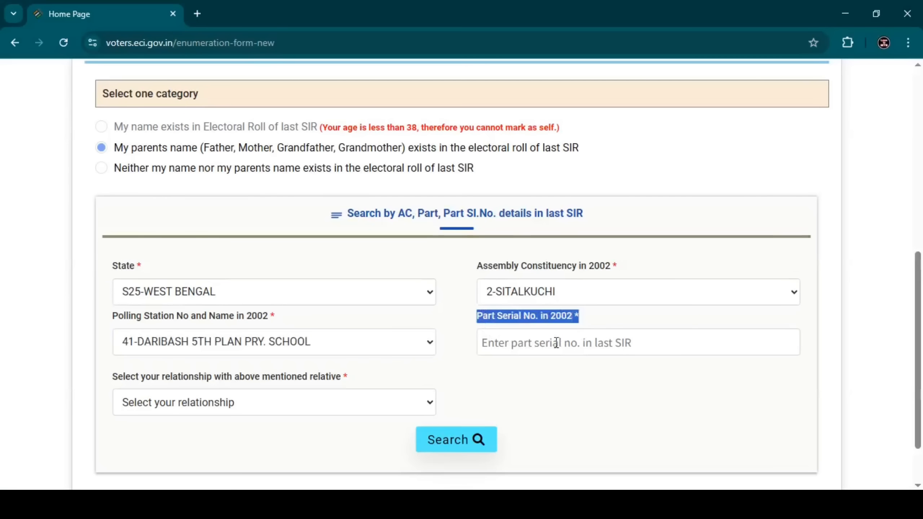
click(547, 317)
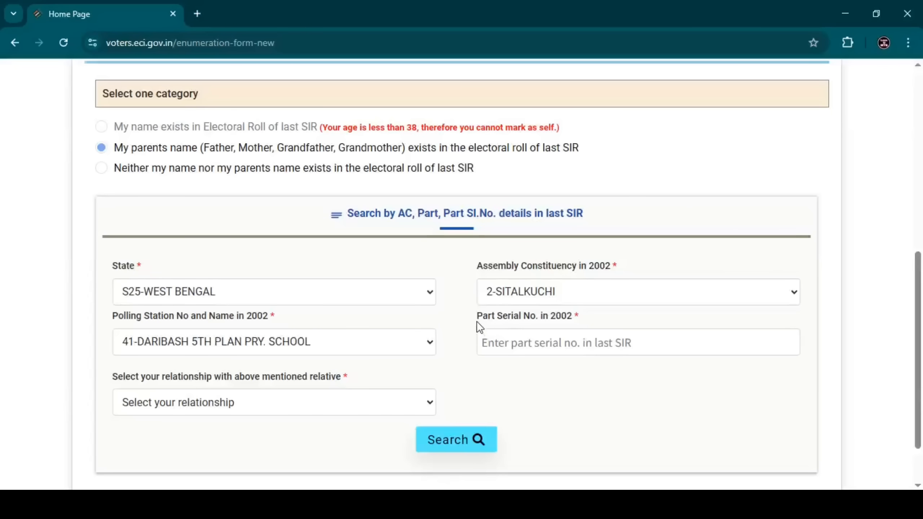
drag(475, 320, 579, 326)
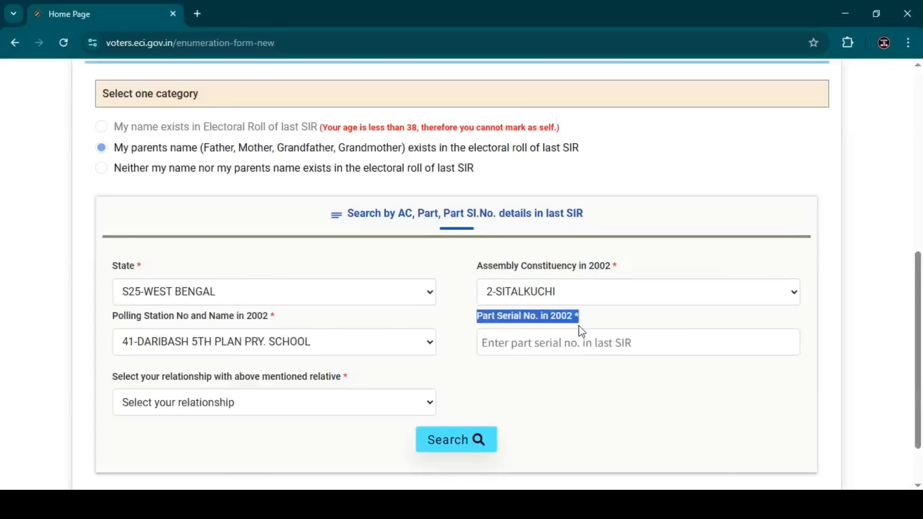
click(589, 325)
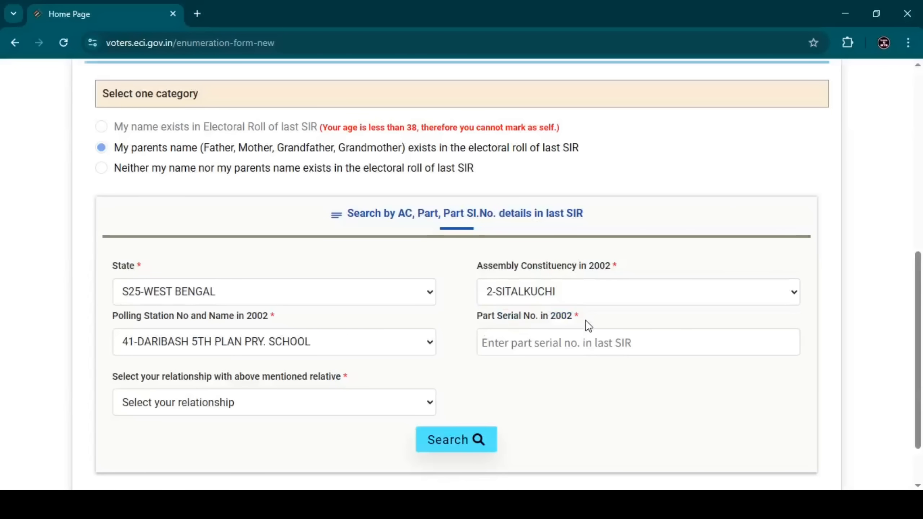
scroll(589, 326, down, 2)
click(490, 281)
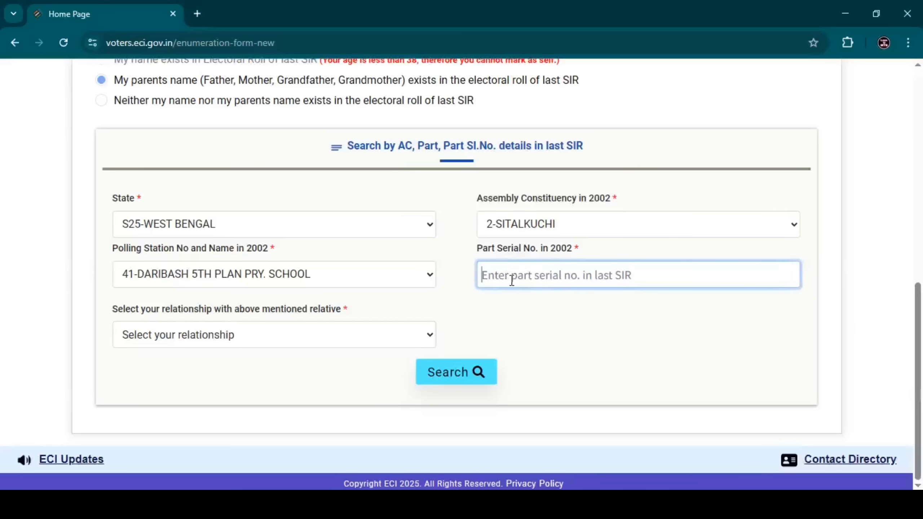
Enter part serial number 514 with relationship Father, search, and confirm the father's 2002 record
text(514)
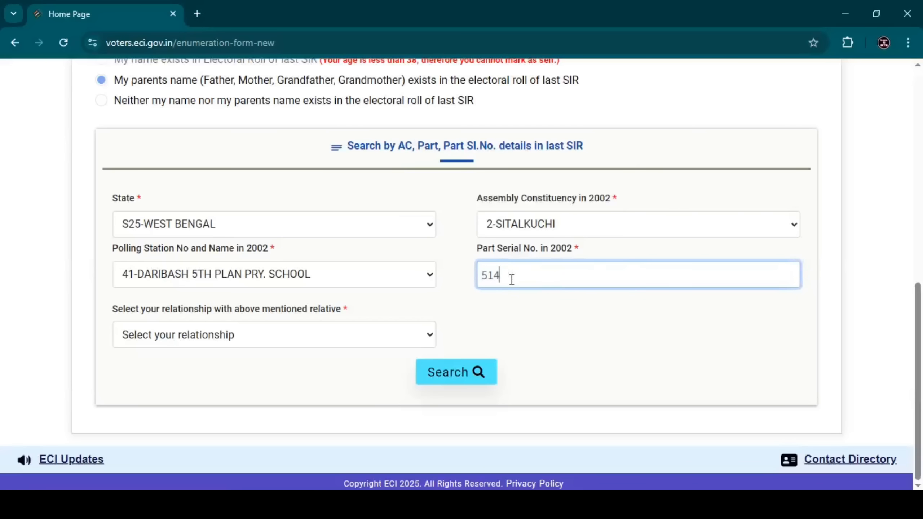
click(519, 318)
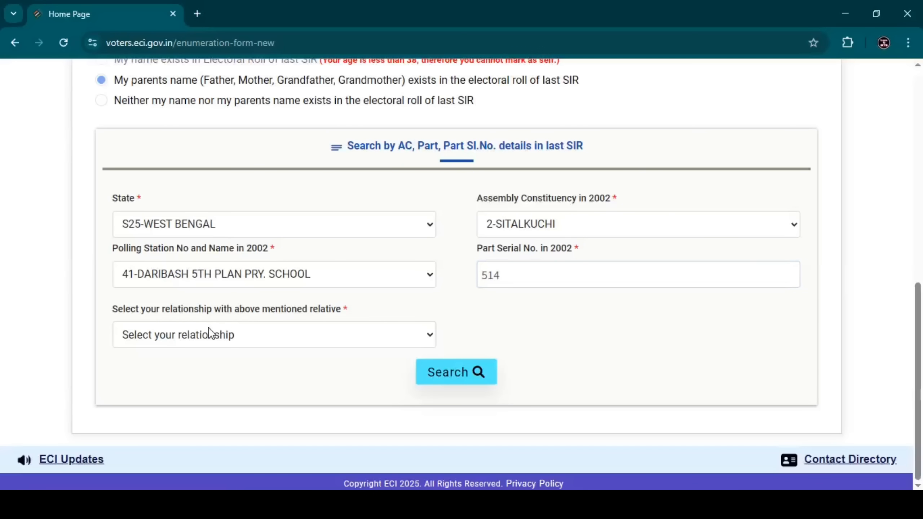
click(180, 347)
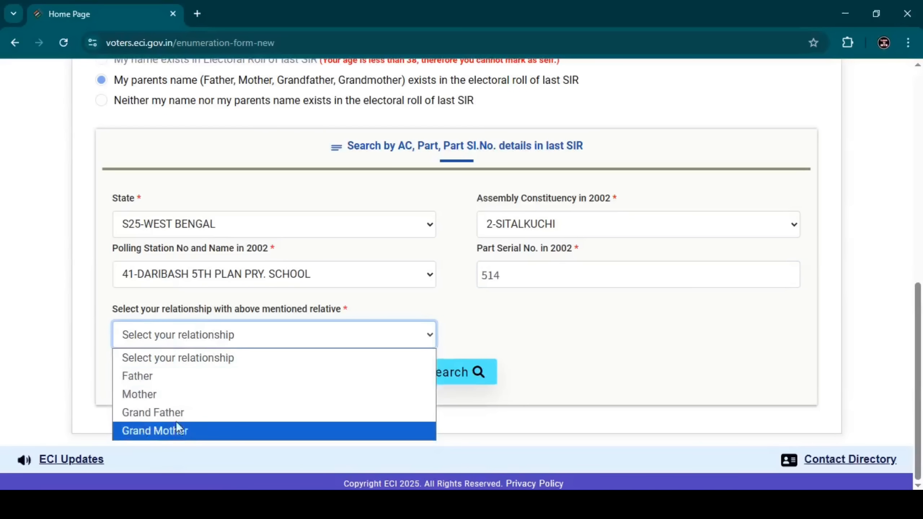
click(148, 378)
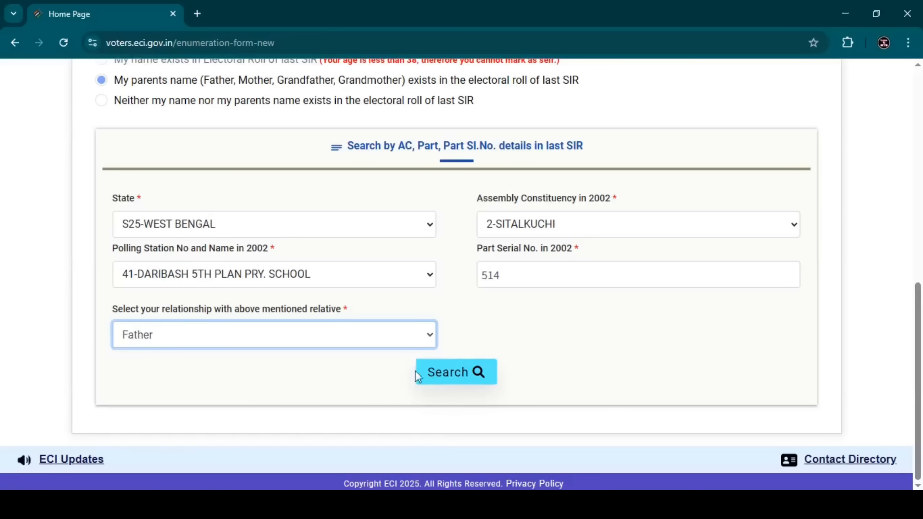
click(465, 376)
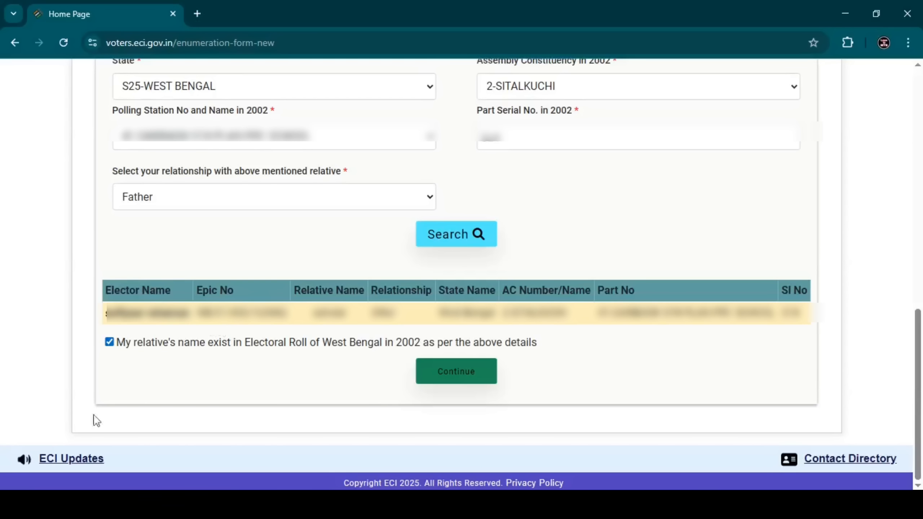
click(444, 385)
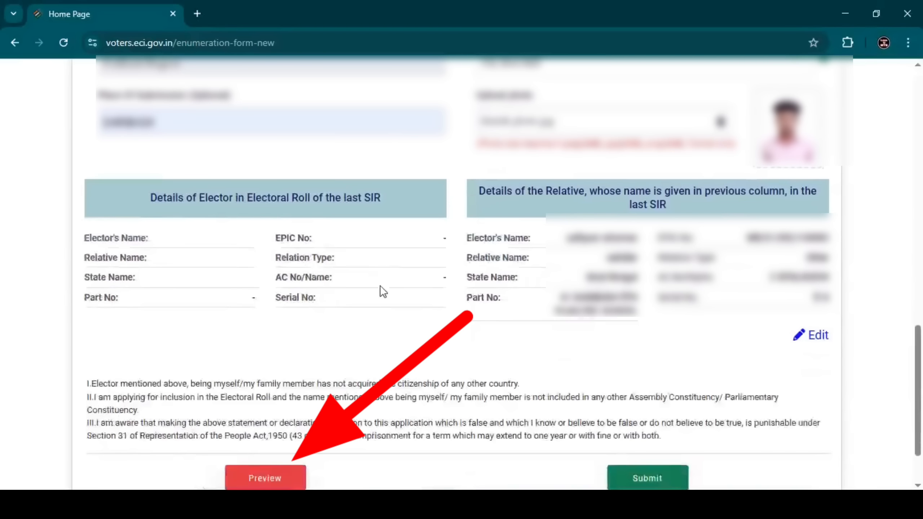
Preview the completed enumeration form and scroll down to its declaration
click(266, 478)
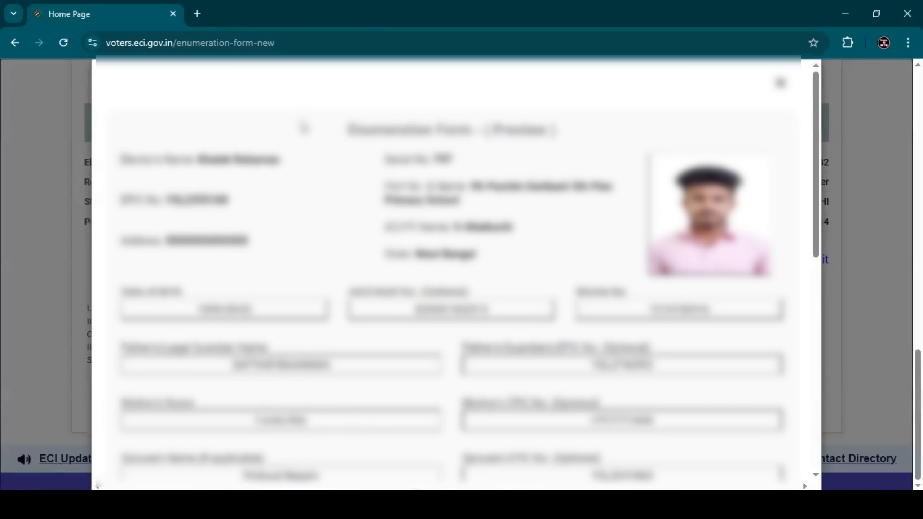
scroll(598, 451, down, 15)
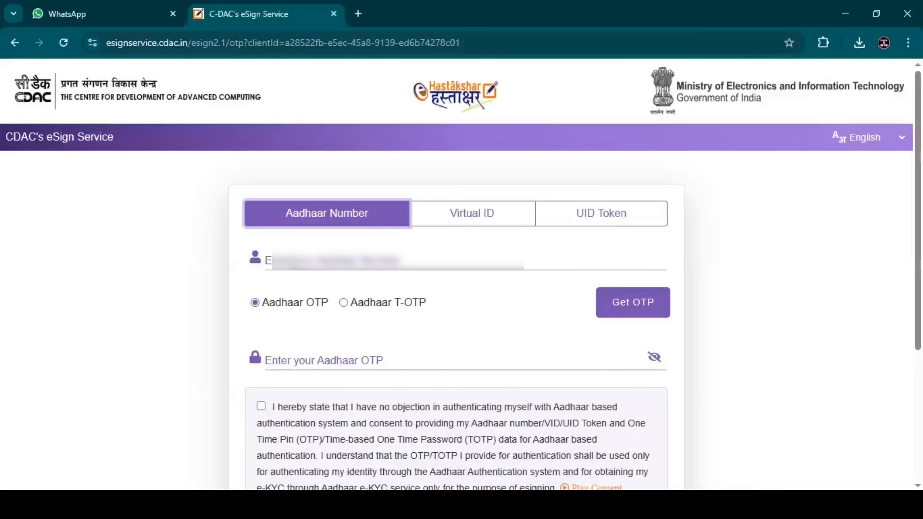
E-sign the form by entering the Aadhaar number and its OTP, then submitting
text(8)
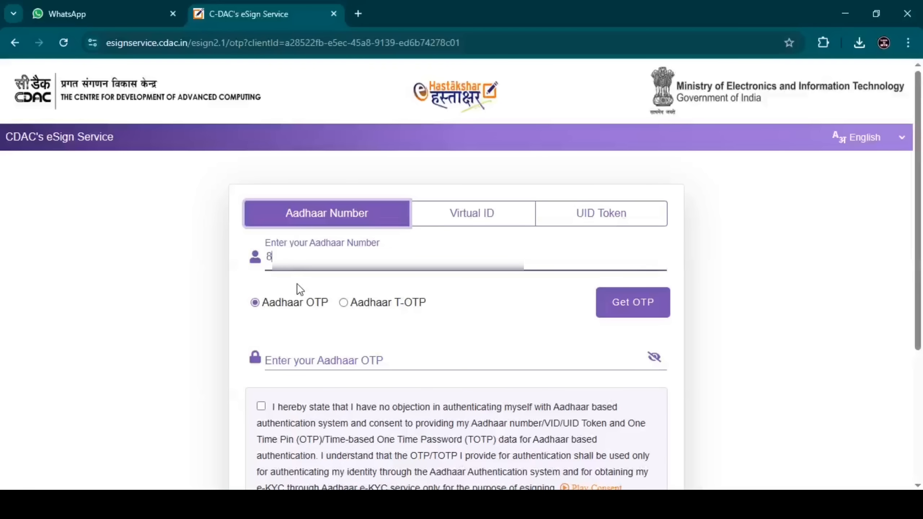
text(000000000)
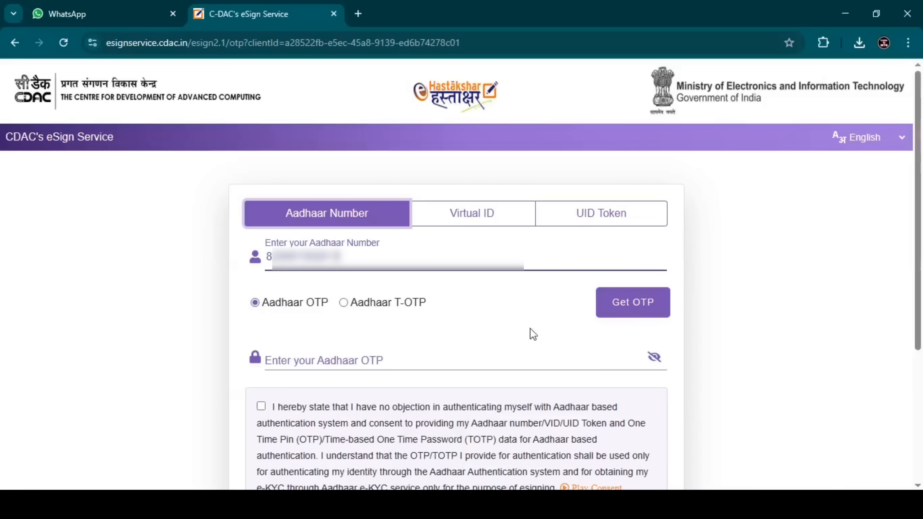
click(629, 305)
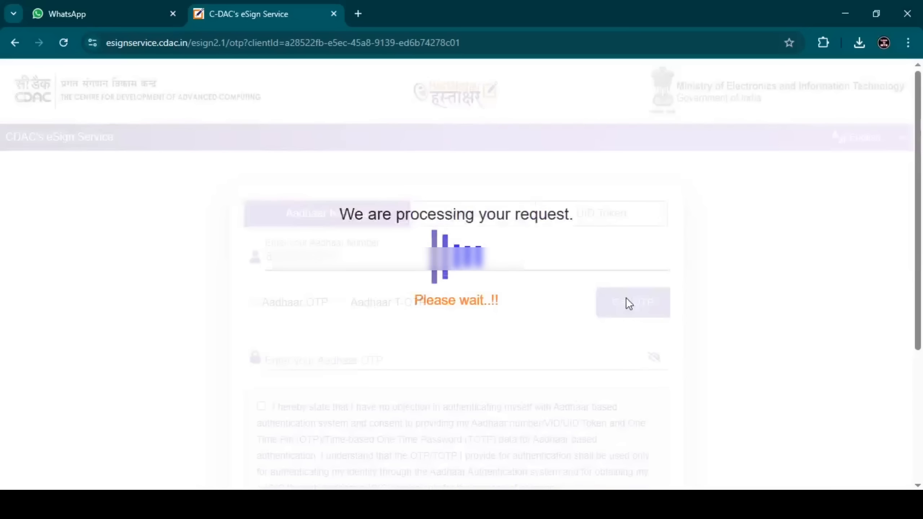
click(350, 366)
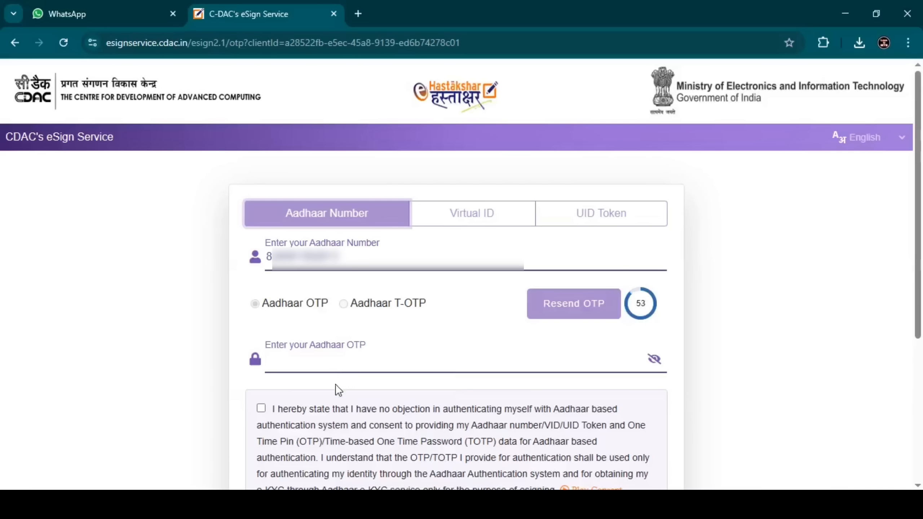
text(••••••)
scroll(370, 391, down, 5)
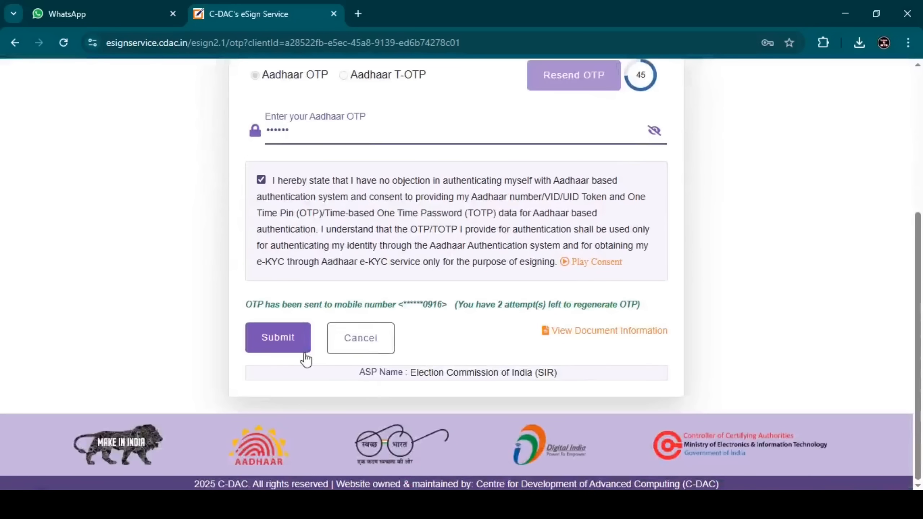
click(290, 347)
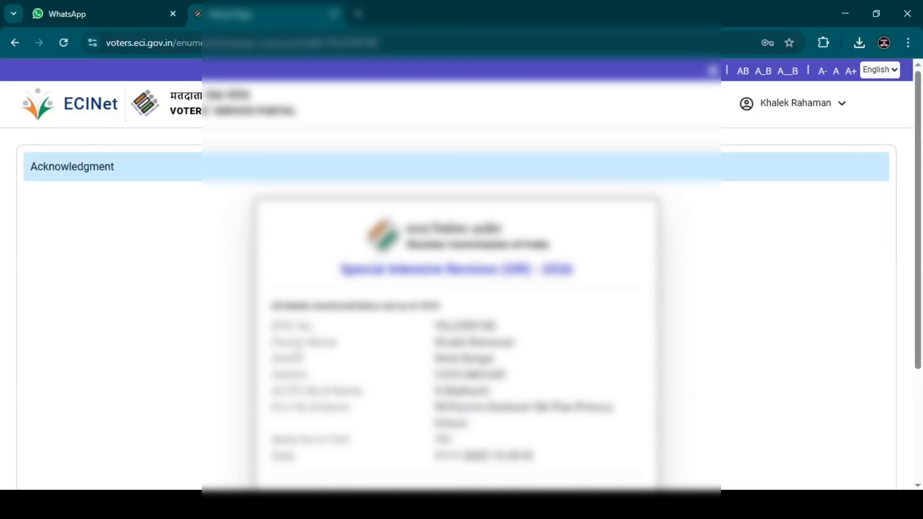
Scroll down the SIR 2026 acknowledgment to view the submission receipt
scroll(295, 349, down, 4)
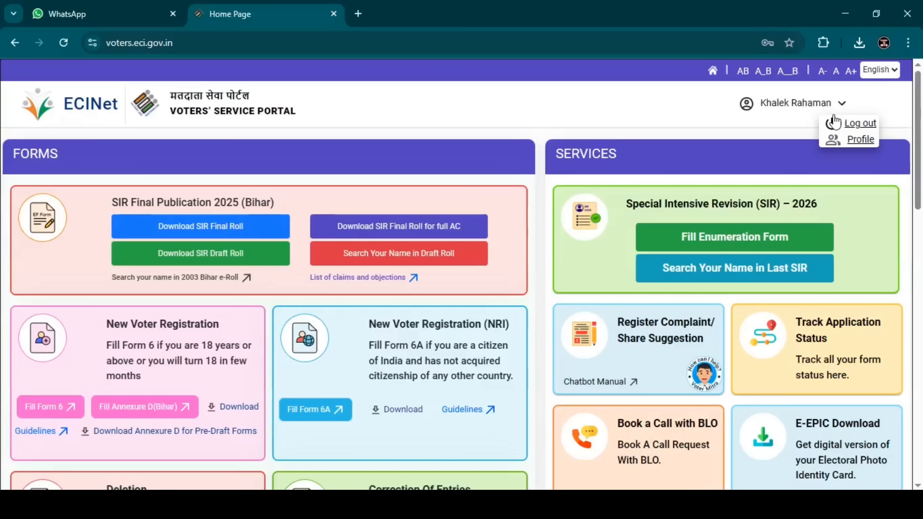
Start the SIR 2026 enumeration form and search for the West Bengal elector by EPIC number
click(728, 241)
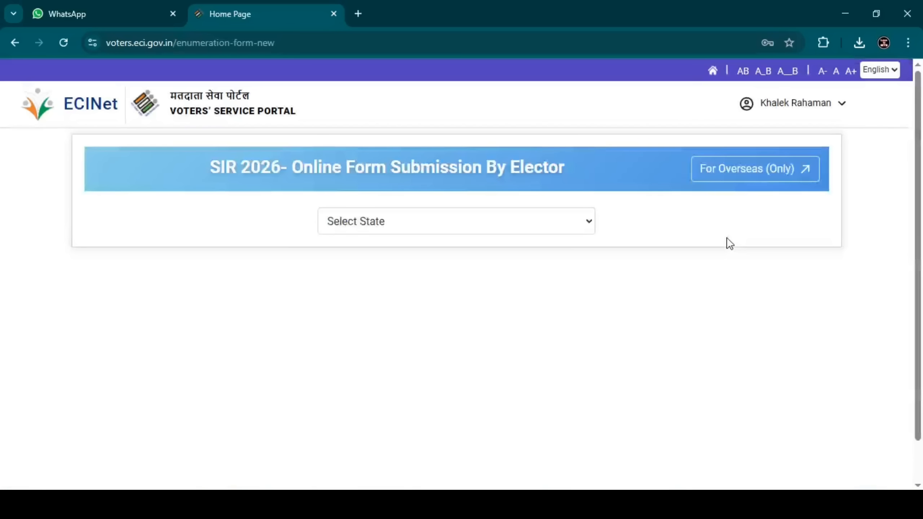
click(556, 230)
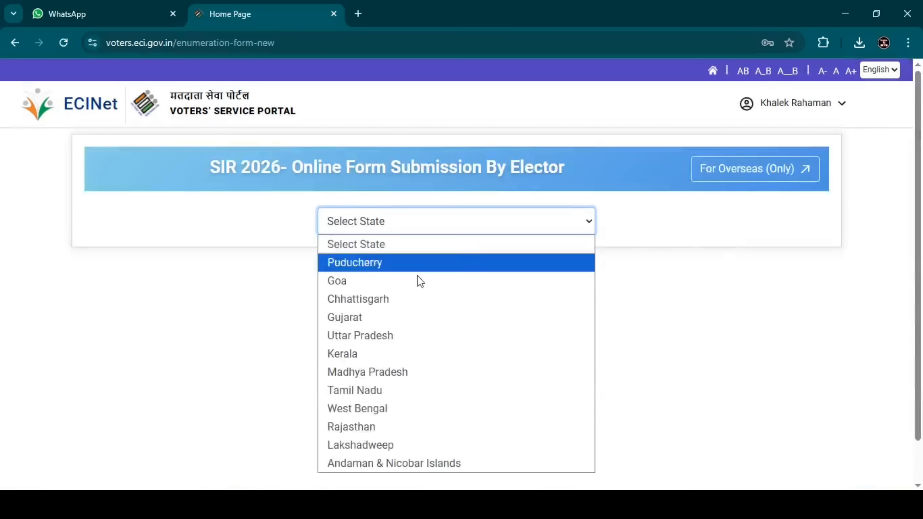
click(379, 410)
click(454, 234)
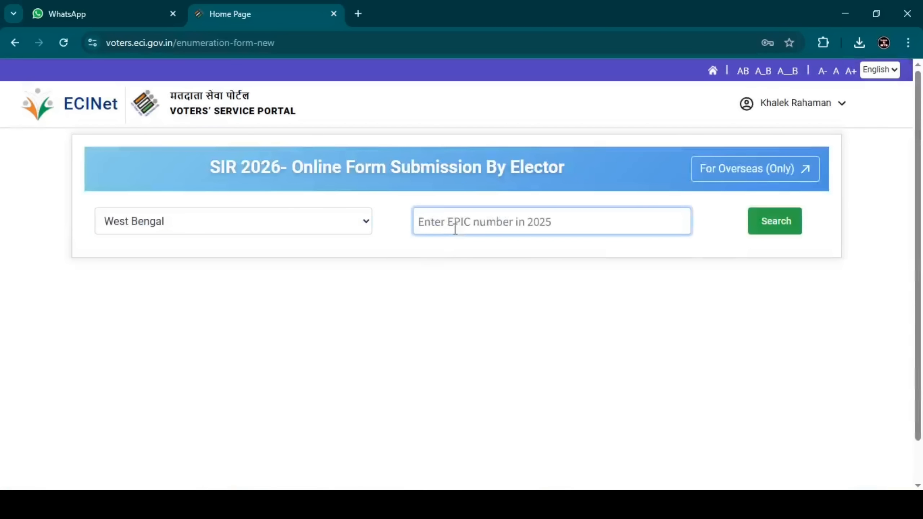
text(W?????)
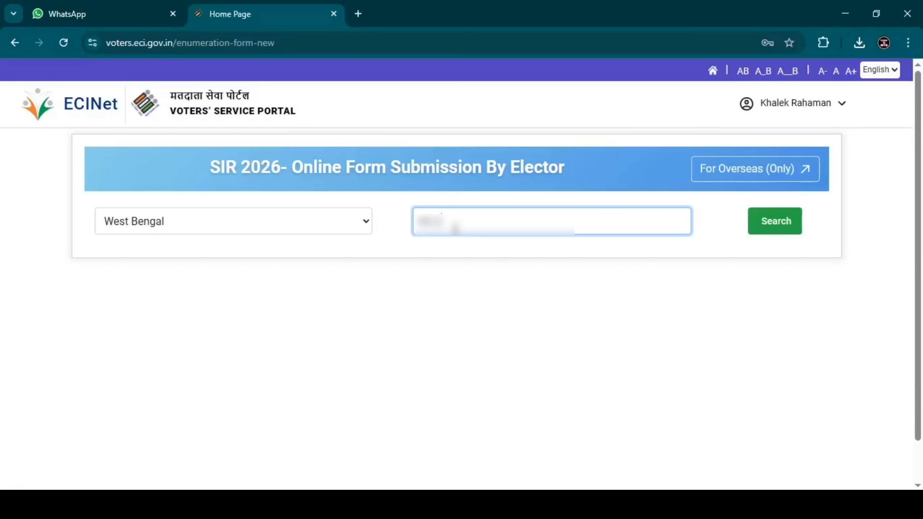
text(???)
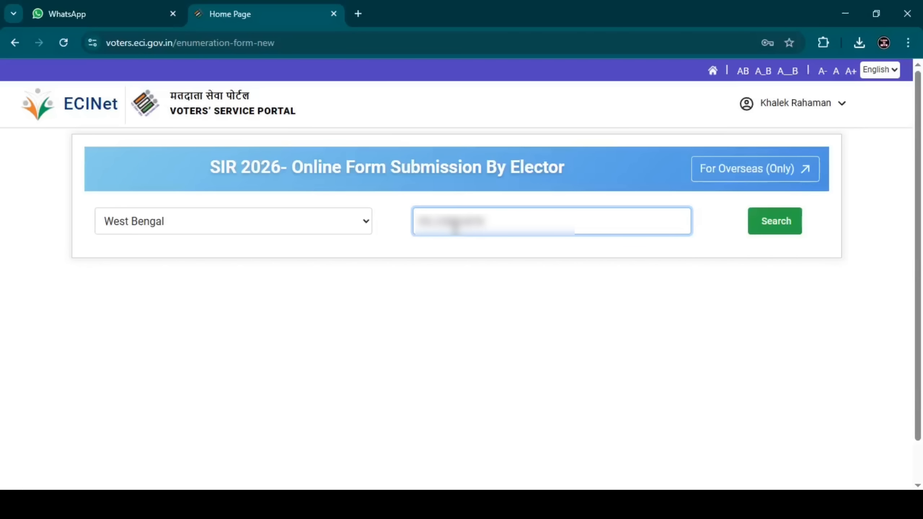
key(BackSpace)
key(BackSpace)
key(BackSpace)
text(??)
click(765, 227)
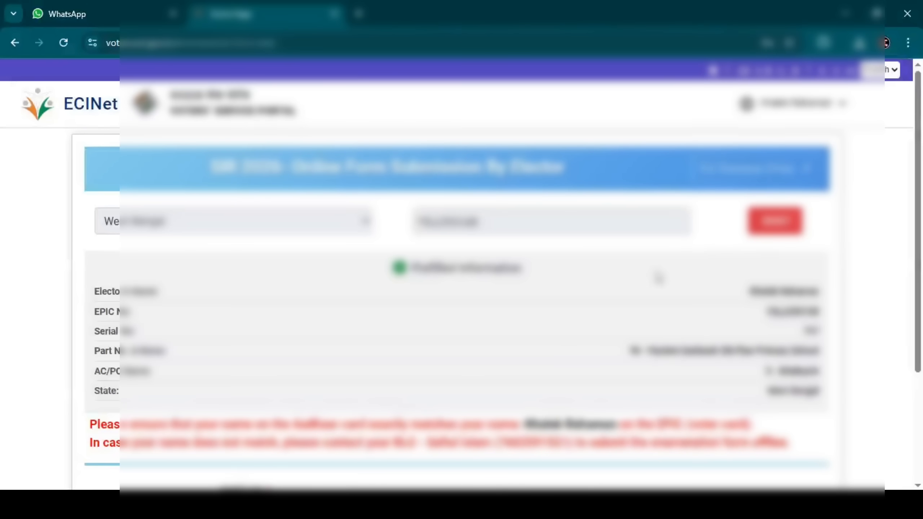
Send an OTP to the elector's registered mobile and prepare to enter it
scroll(554, 357, down, 4)
scroll(475, 307, down, 1)
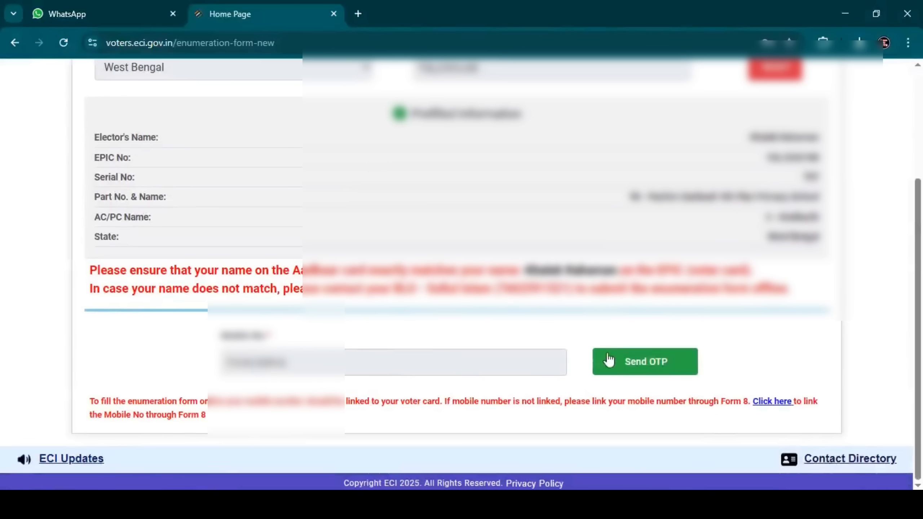
click(631, 371)
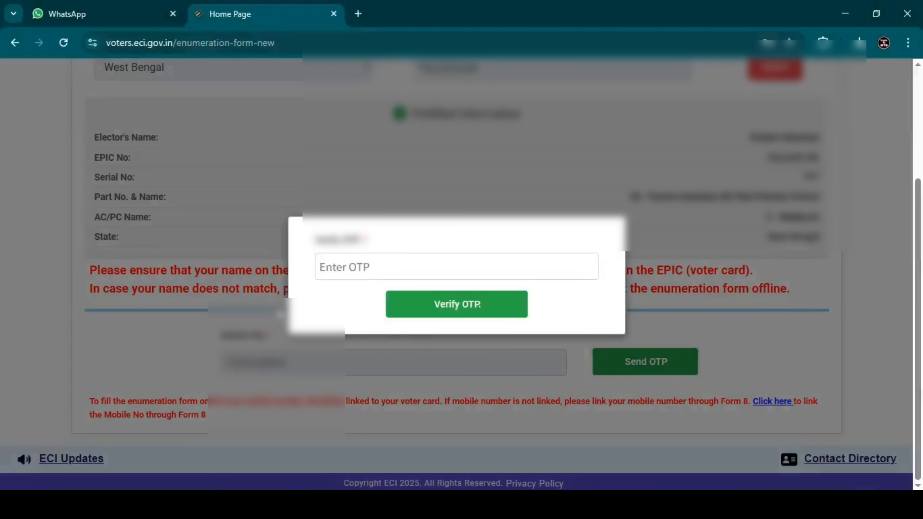
click(338, 268)
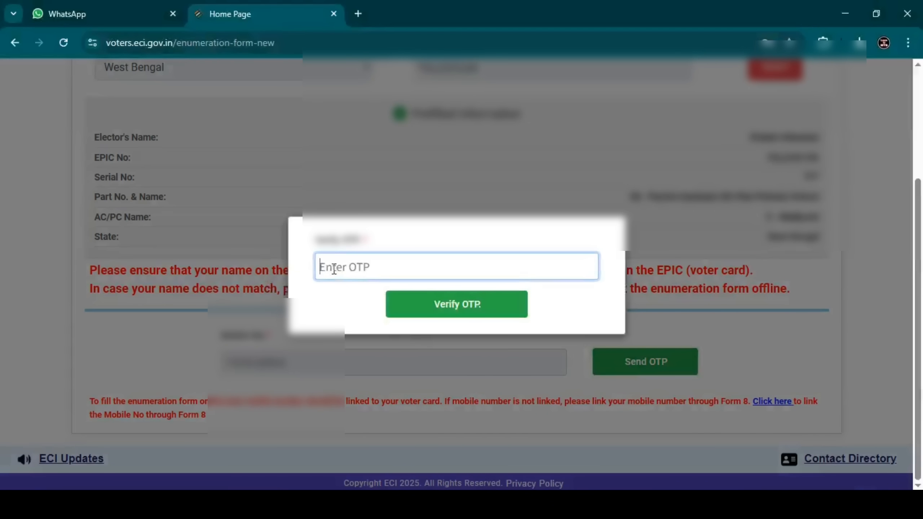